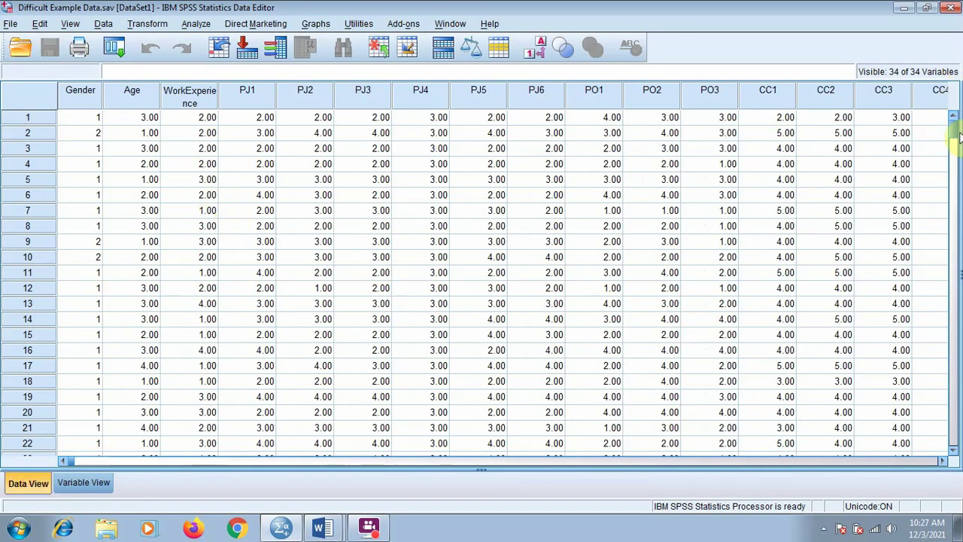
Open the Factor Analysis dialog for the dataset and reset its previous variables and settings.
{"action": "left_click_drag", "start_coordinate": [952, 147], "coordinate": [949, 79]}
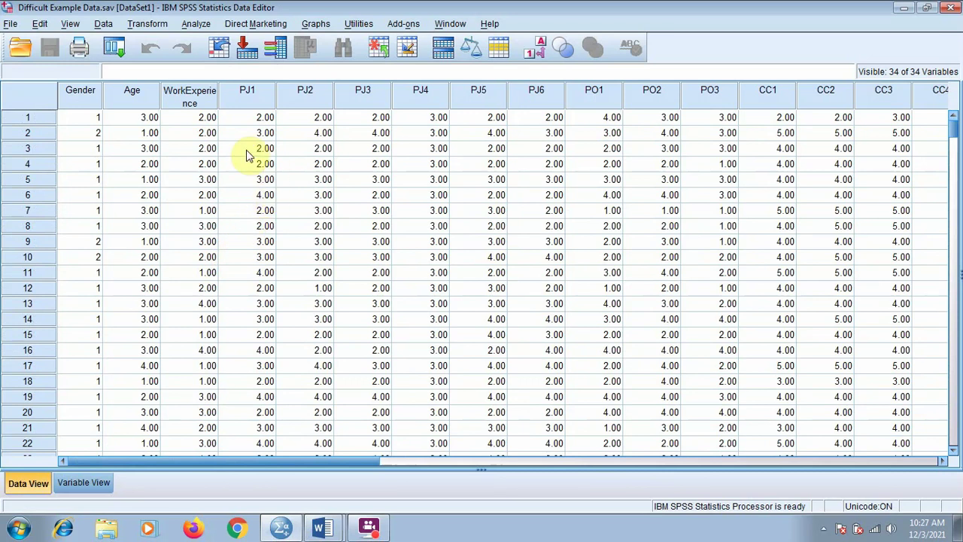
{"action": "left_click", "coordinate": [194, 25]}
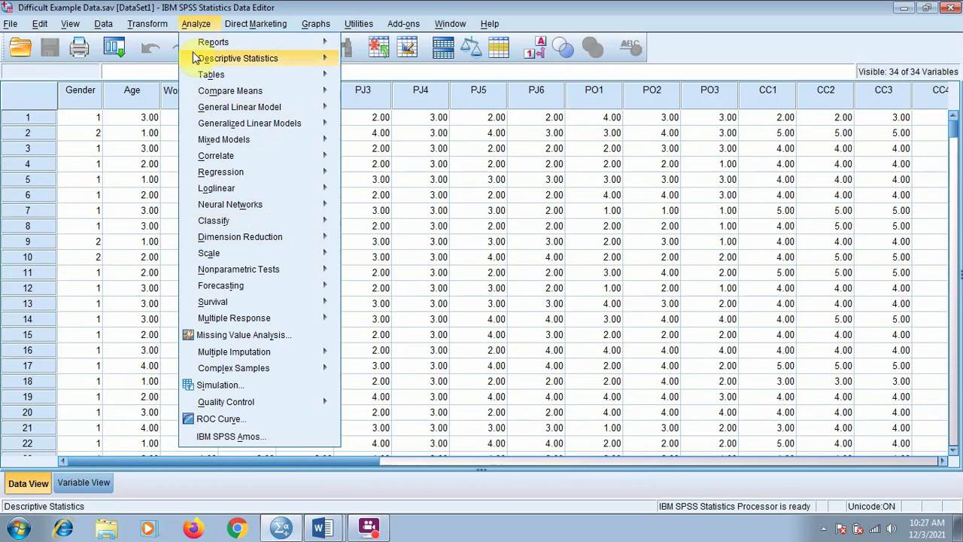
{"action": "left_click", "coordinate": [195, 23]}
{"action": "left_click", "coordinate": [195, 23]}
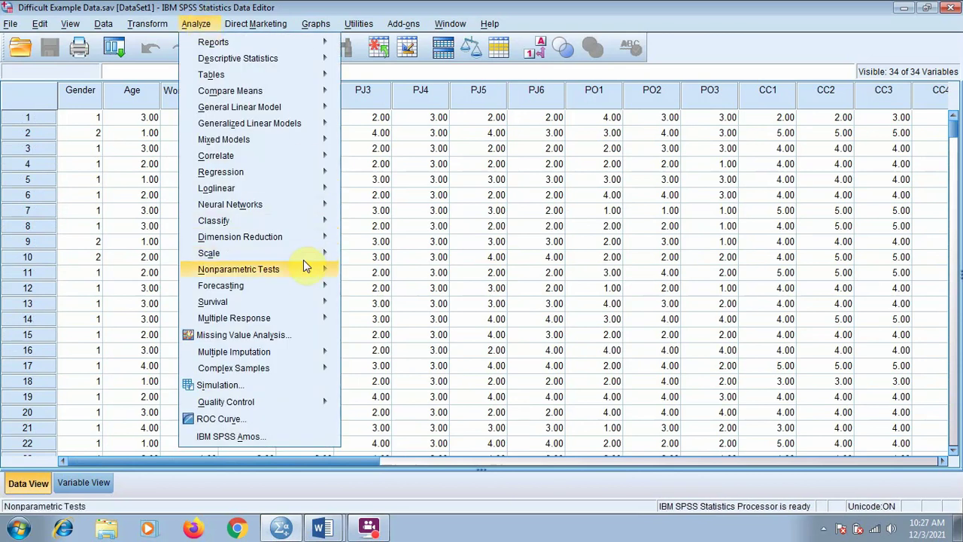
{"action": "left_click", "coordinate": [316, 238]}
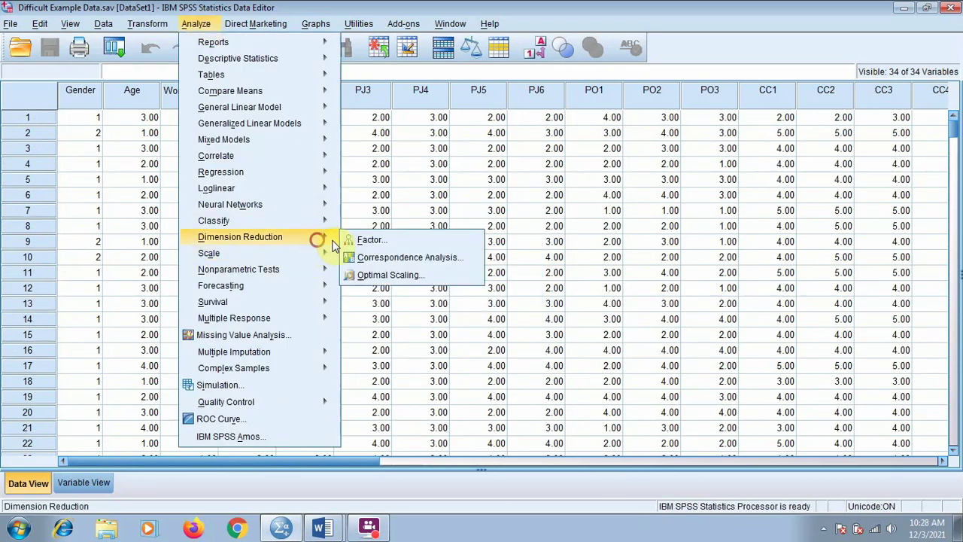
{"action": "left_click", "coordinate": [375, 241]}
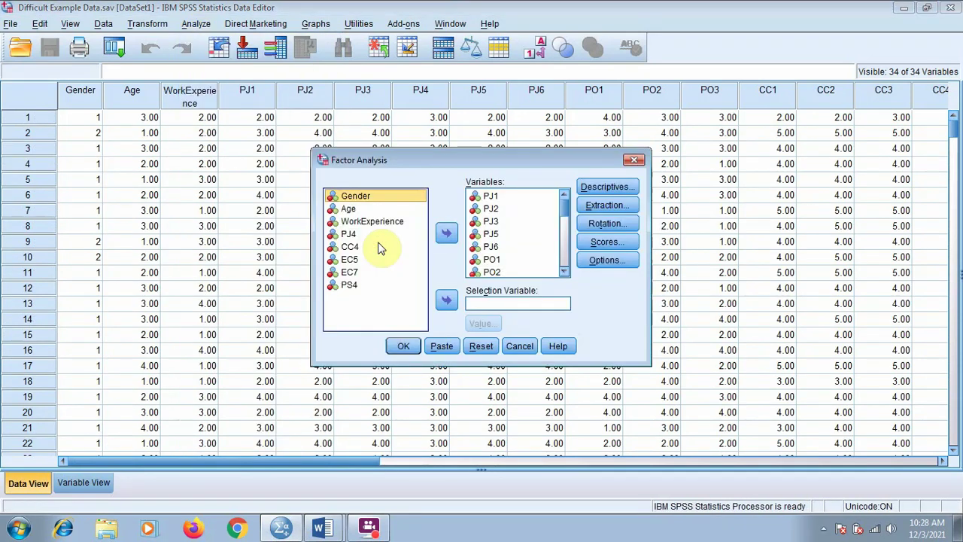
{"action": "left_click", "coordinate": [481, 345]}
Add all scale items from PJ1 through PS7 as factor analysis variables, leaving out Gender, Age and WorkExperience.
{"action": "left_click", "coordinate": [358, 234]}
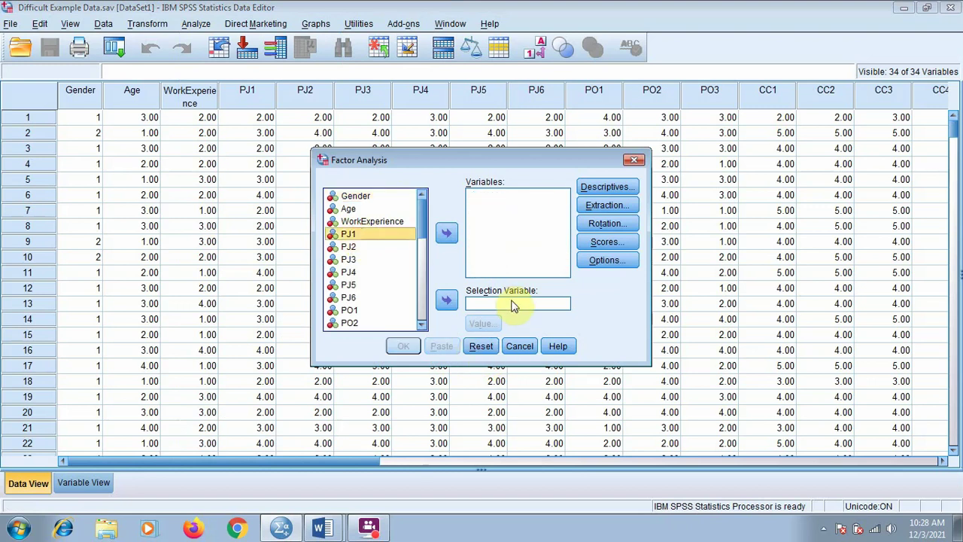
{"action": "key", "text": "shift+Down"}
{"action": "key", "text": "shift+Down"}
{"action": "key", "text": "shift+Down"}
{"action": "key", "text": "shift+Down"}
{"action": "key", "text": "shift+Down"}
{"action": "key", "text": "shift+Down"}
{"action": "key", "text": "shift+Down"}
{"action": "key", "text": "shift+Down"}
{"action": "key", "text": "shift+Down"}
{"action": "key", "text": "shift+Down"}
{"action": "key", "text": "shift+Down"}
{"action": "key", "text": "shift+Down"}
{"action": "key", "text": "shift+Down"}
{"action": "key", "text": "shift+Down"}
{"action": "key", "text": "shift+Down"}
{"action": "key", "text": "shift+Down"}
{"action": "key", "text": "shift+Down"}
{"action": "key", "text": "shift+Down"}
{"action": "key", "text": "shift+Down"}
{"action": "key", "text": "shift+Down"}
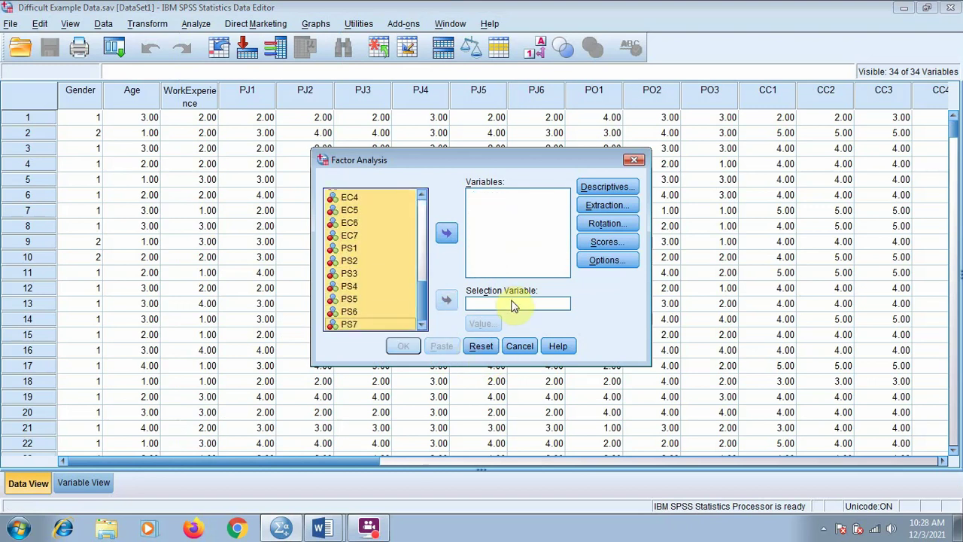
{"action": "left_click", "coordinate": [446, 233]}
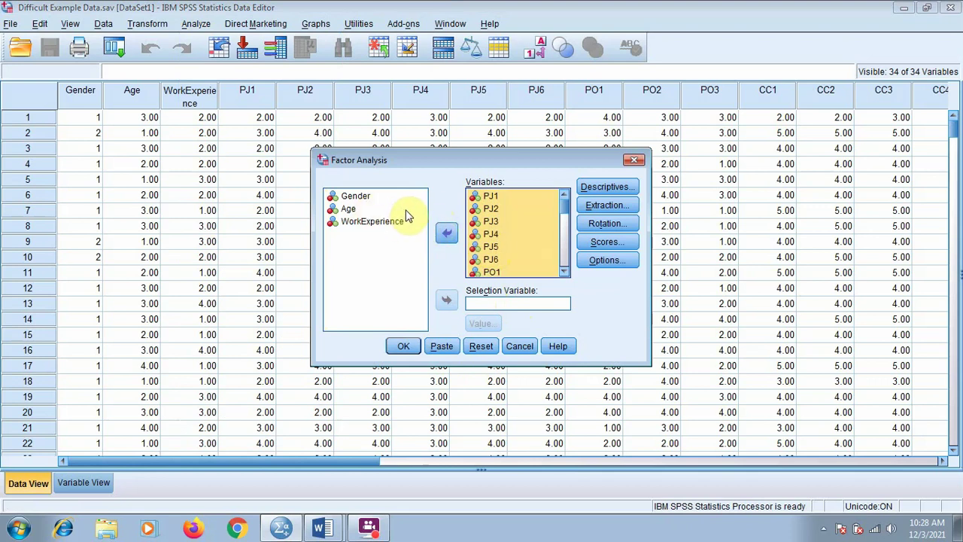
Enable KMO and Bartlett's test of sphericity in the factor analysis descriptives.
{"action": "left_click", "coordinate": [613, 187]}
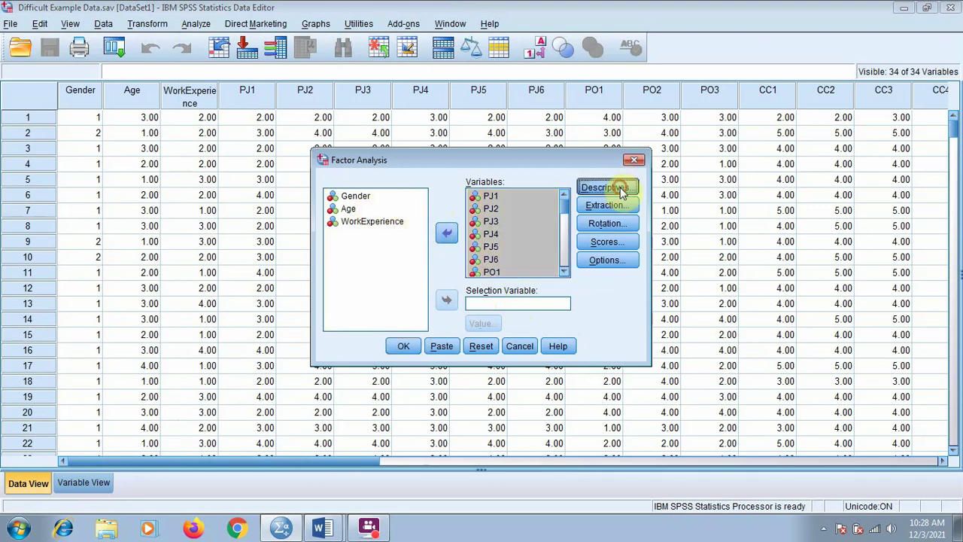
{"action": "left_click", "coordinate": [441, 314]}
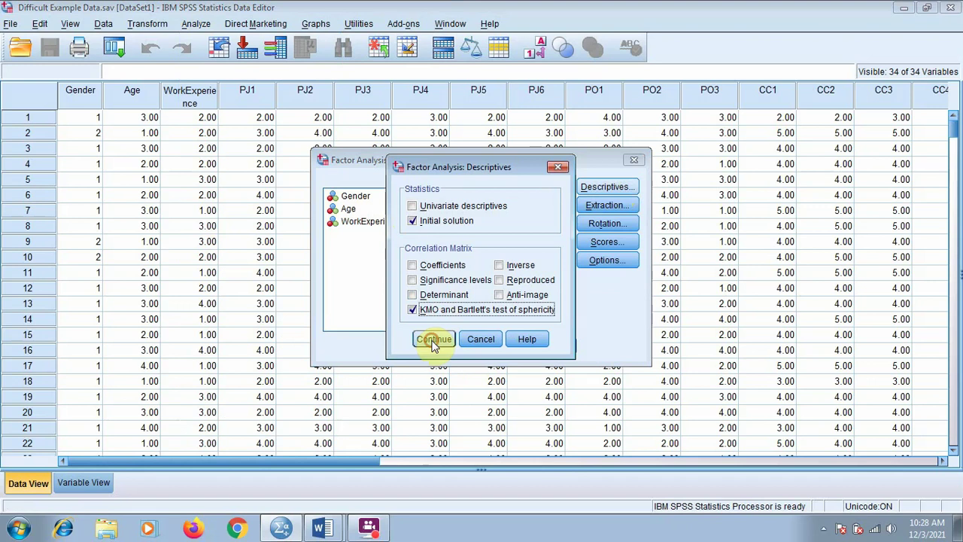
{"action": "left_click", "coordinate": [433, 340]}
Set the extraction method to Maximum likelihood and include a scree plot in the output.
{"action": "left_click", "coordinate": [607, 205]}
{"action": "left_click", "coordinate": [427, 159]}
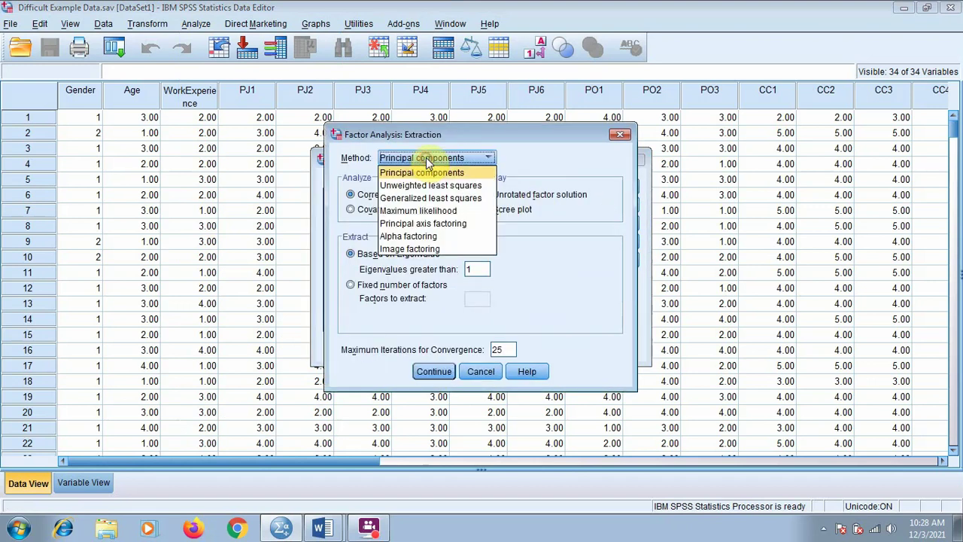
{"action": "left_click", "coordinate": [423, 210]}
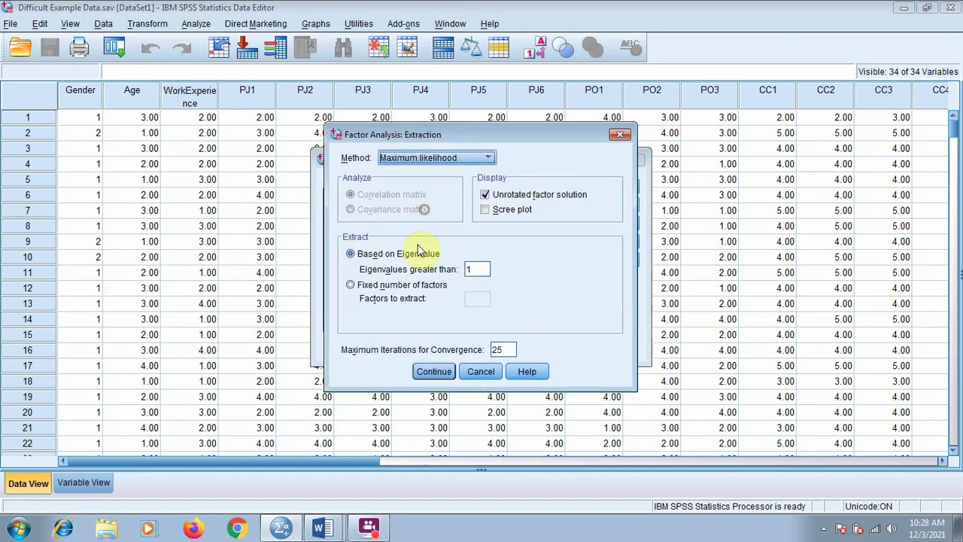
{"action": "left_click", "coordinate": [510, 213]}
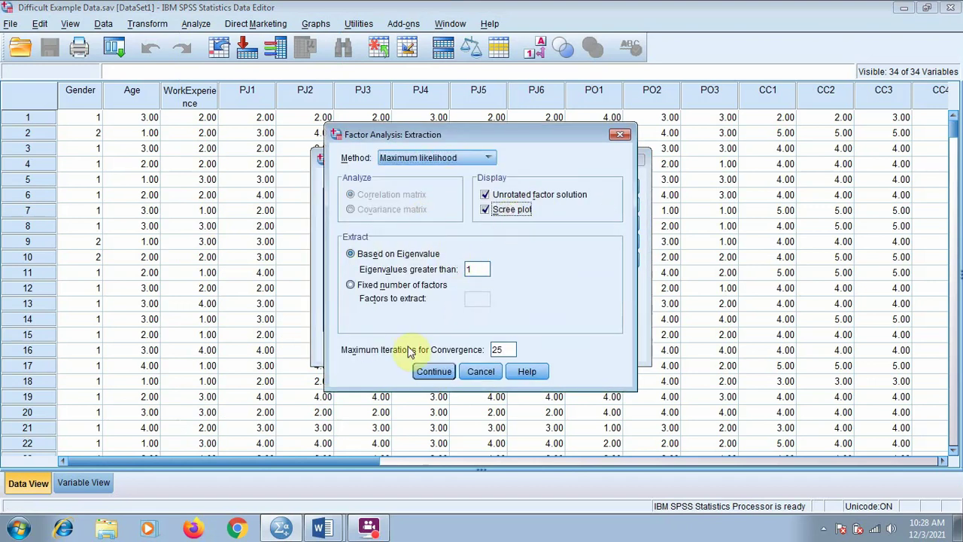
{"action": "left_click", "coordinate": [435, 373]}
Set the factor rotation method to Varimax.
{"action": "left_click", "coordinate": [607, 223]}
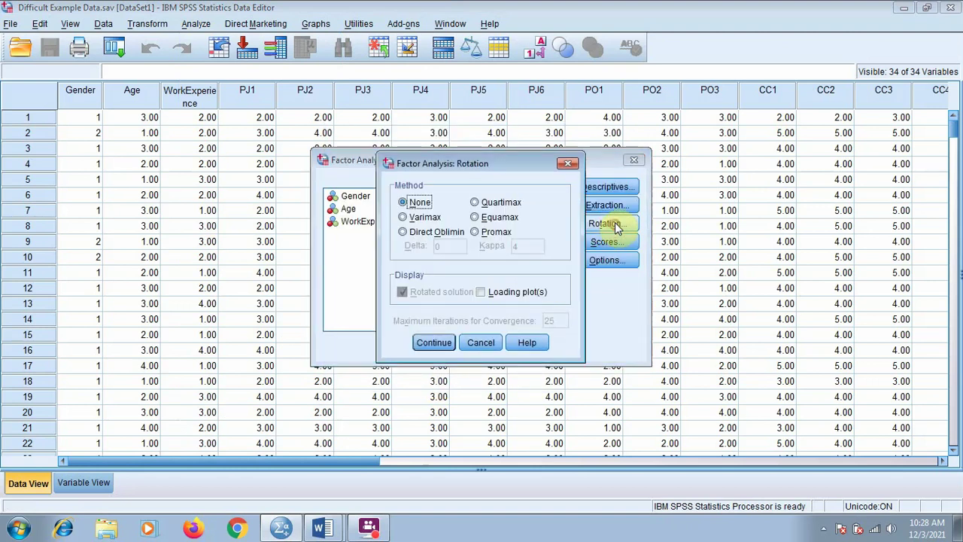
{"action": "left_click", "coordinate": [427, 233]}
{"action": "left_click", "coordinate": [424, 216]}
{"action": "left_click", "coordinate": [433, 343]}
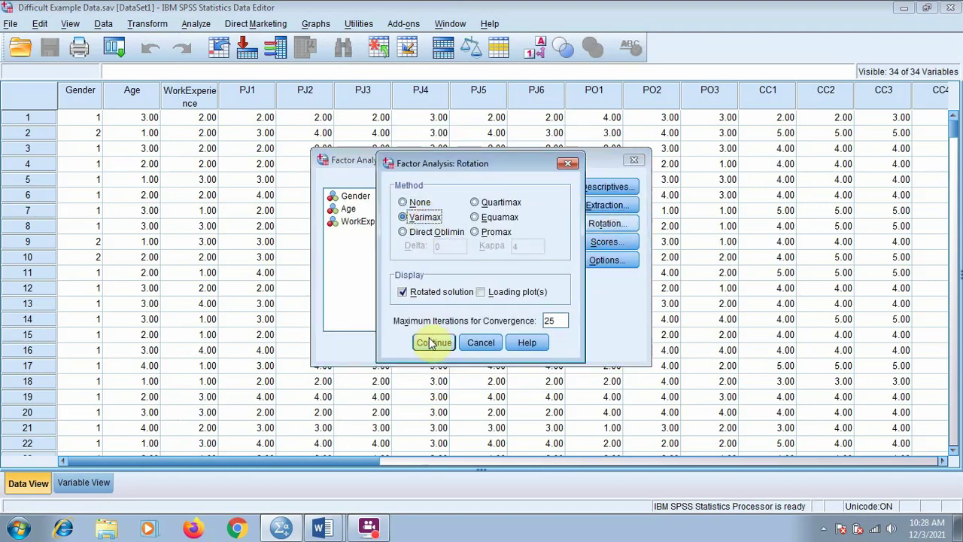
Suppress small coefficients with an absolute value below .30 and run the factor analysis.
{"action": "left_click", "coordinate": [610, 259]}
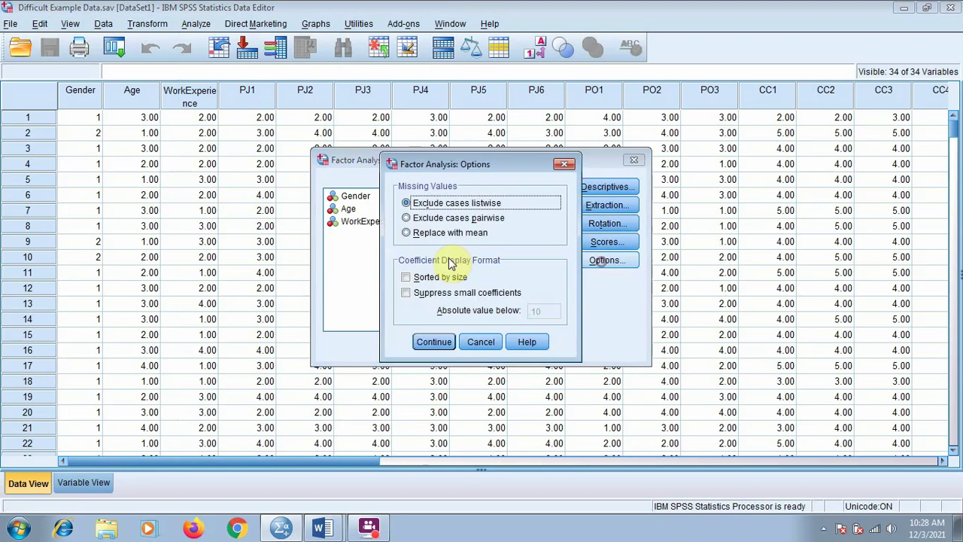
{"action": "left_click", "coordinate": [406, 292]}
{"action": "double_click", "coordinate": [543, 310]}
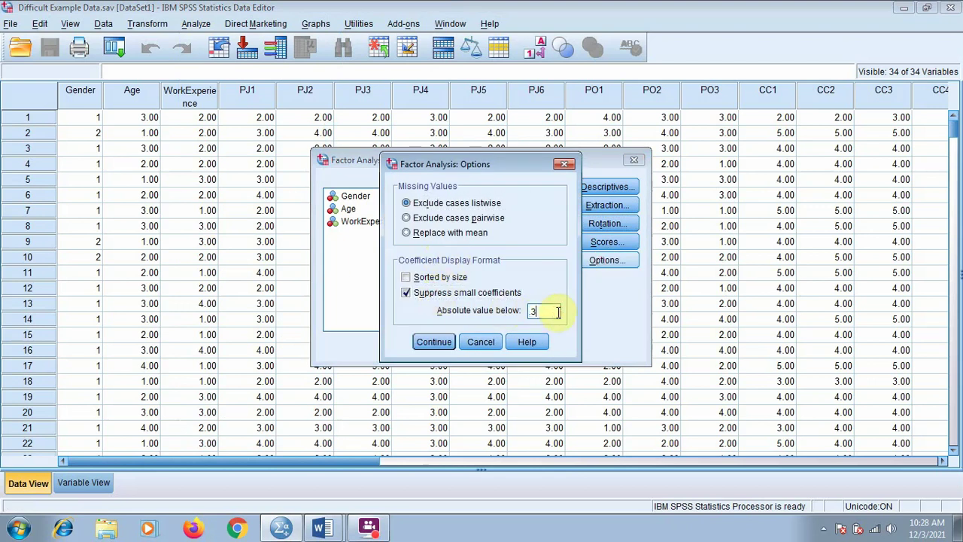
{"action": "type", "text": "30"}
{"action": "left_click", "coordinate": [423, 342]}
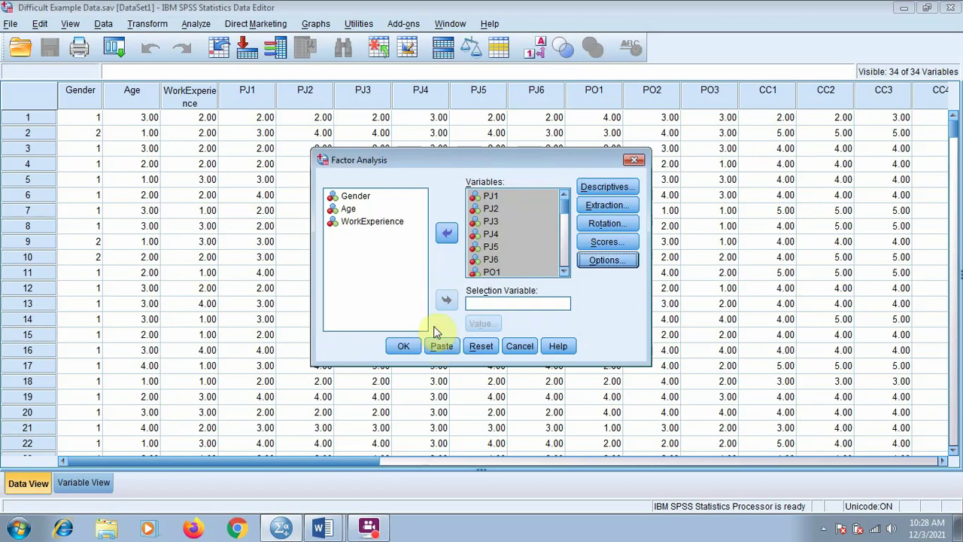
{"action": "left_click", "coordinate": [400, 346]}
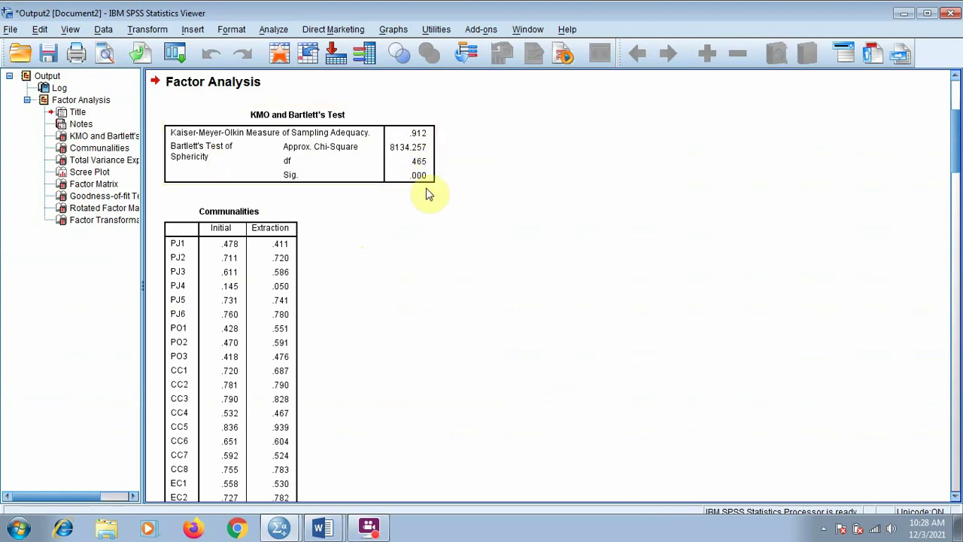
Examine the Total Variance Explained table and compare its factors with the theoretical model in the Word document.
{"action": "scroll", "coordinate": [481, 243], "scroll_direction": "down", "scroll_amount": 10}
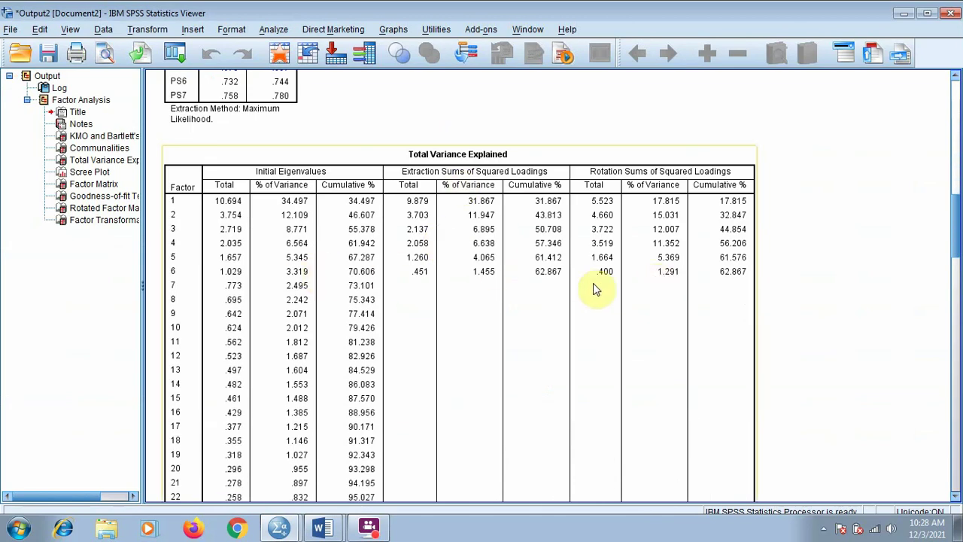
{"action": "left_click", "coordinate": [318, 529]}
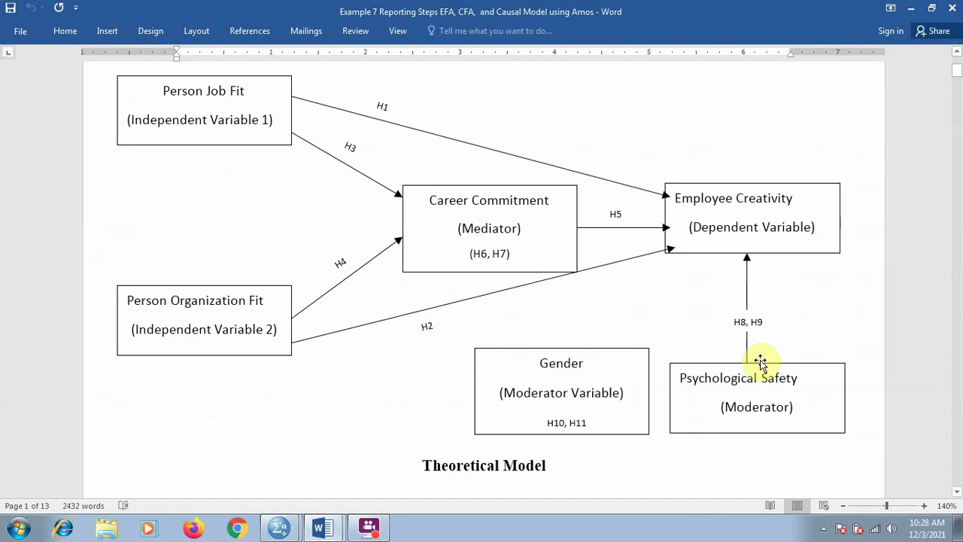
{"action": "left_click", "coordinate": [299, 524]}
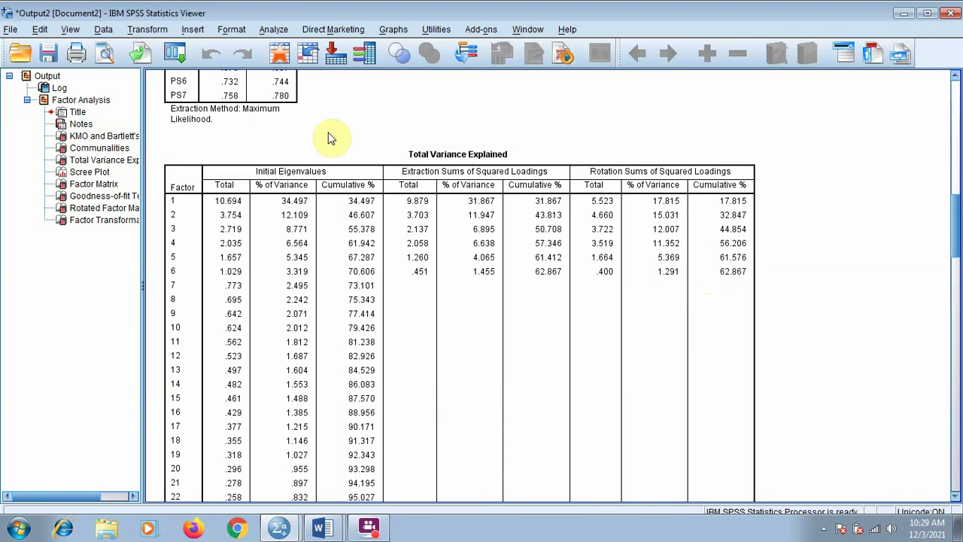
{"action": "left_click", "coordinate": [273, 29]}
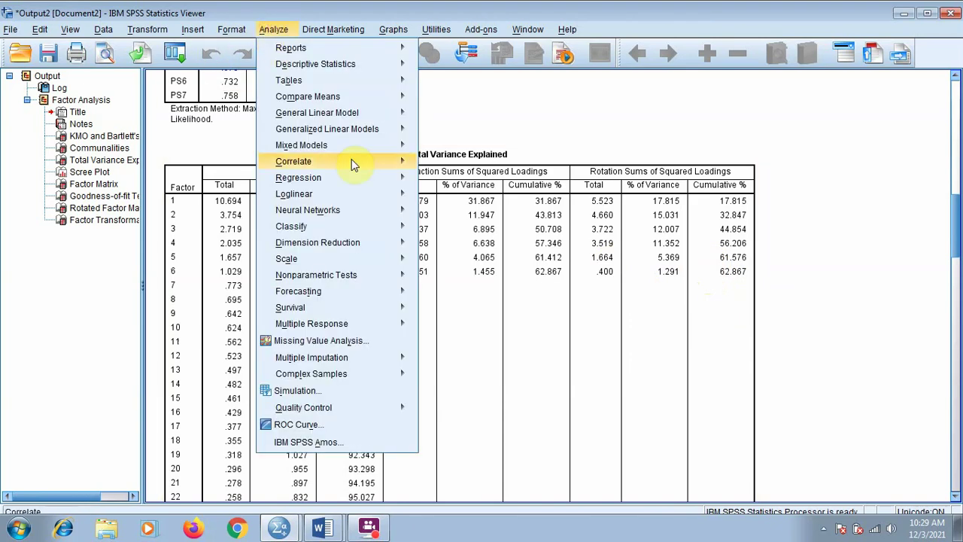
{"action": "mouse_move", "coordinate": [373, 259]}
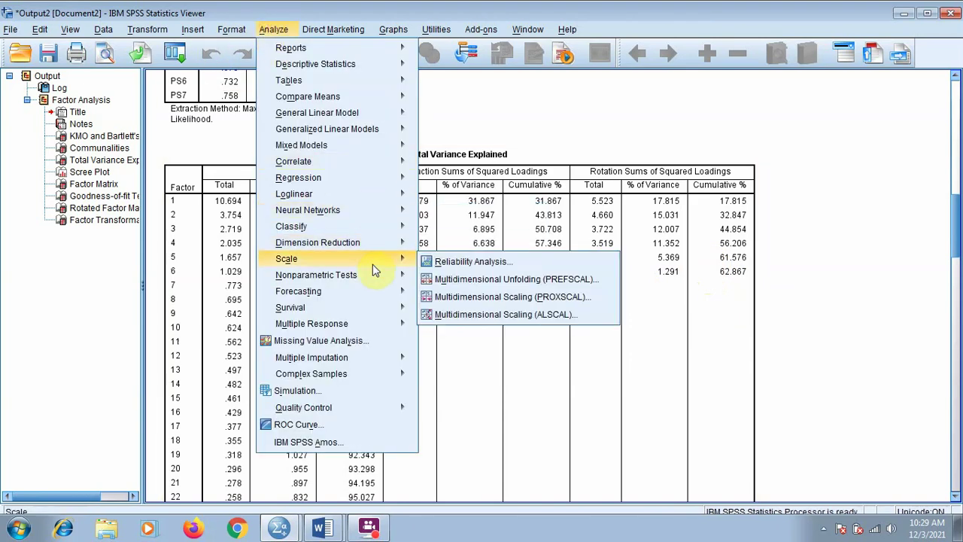
{"action": "left_click", "coordinate": [444, 261]}
{"action": "left_click", "coordinate": [519, 352]}
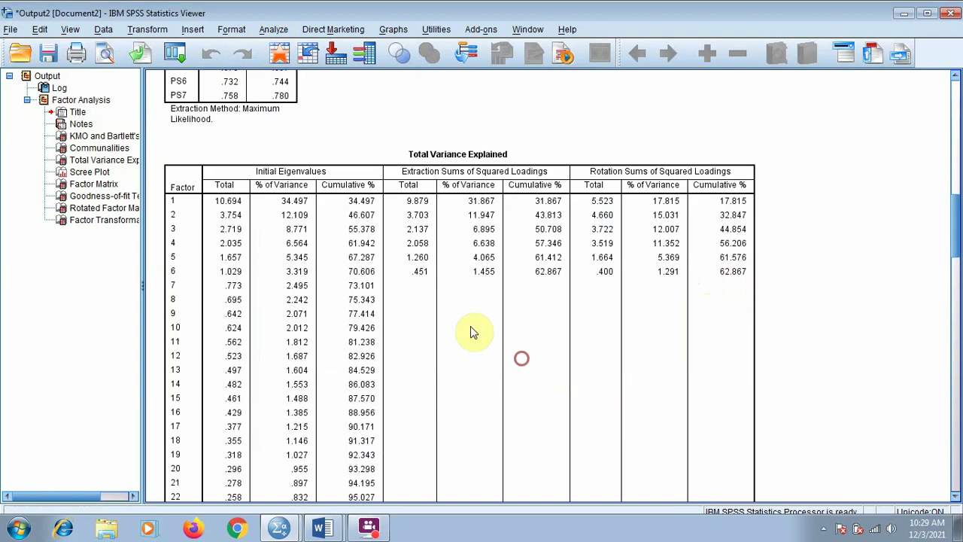
Try a fixed number of 5 factors in the factor analysis extraction settings, and cancel out of the dialogs.
{"action": "left_click", "coordinate": [273, 30]}
{"action": "mouse_move", "coordinate": [366, 261]}
{"action": "mouse_move", "coordinate": [371, 243]}
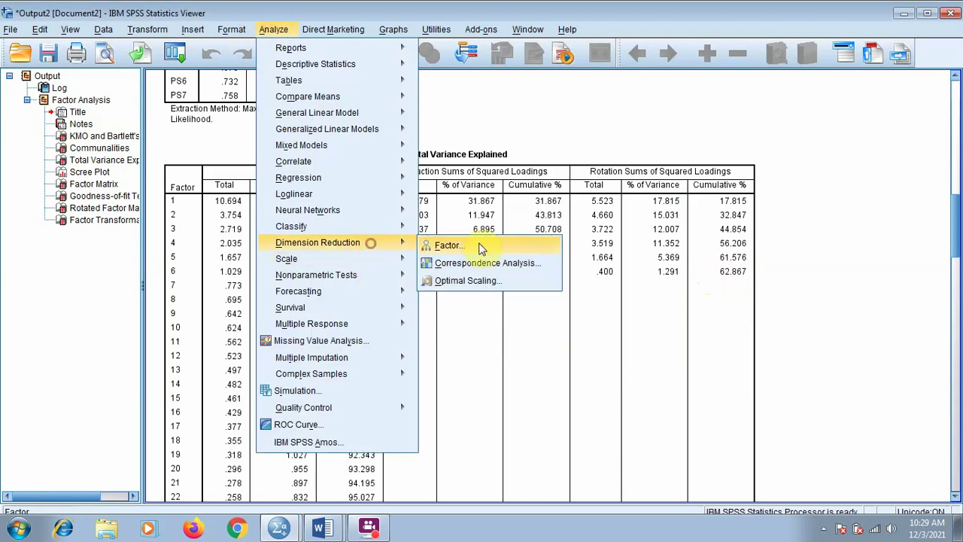
{"action": "left_click", "coordinate": [448, 245]}
{"action": "left_click", "coordinate": [621, 187]}
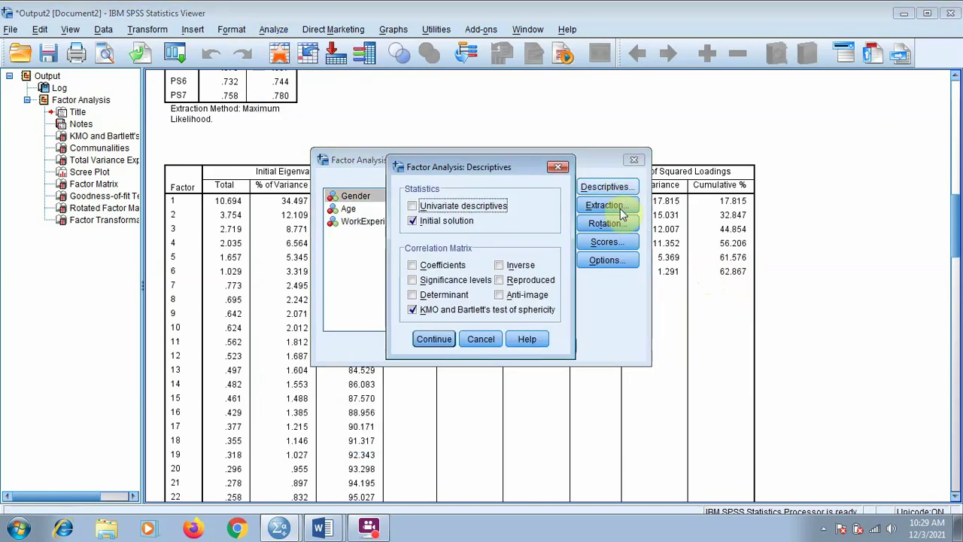
{"action": "key", "text": "Return"}
{"action": "left_click", "coordinate": [619, 205]}
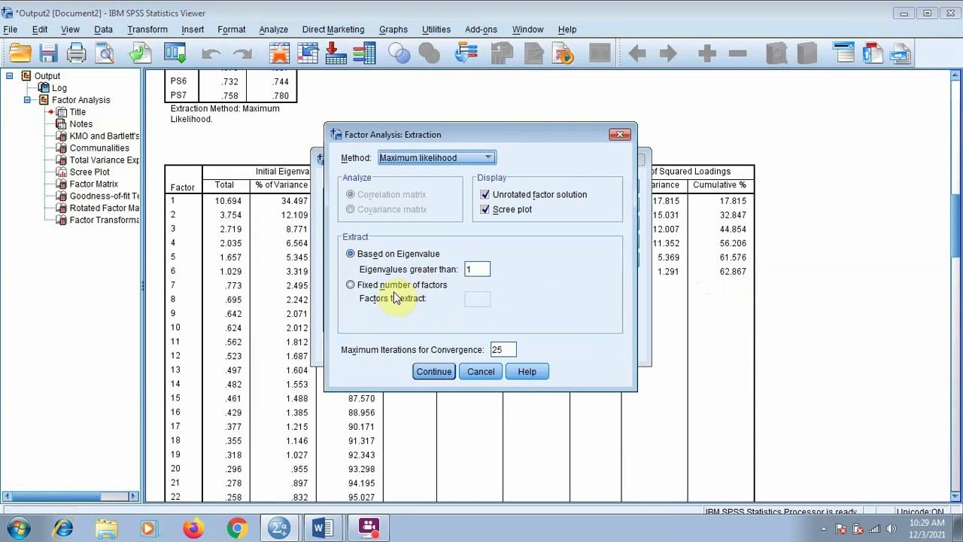
{"action": "left_click", "coordinate": [394, 286]}
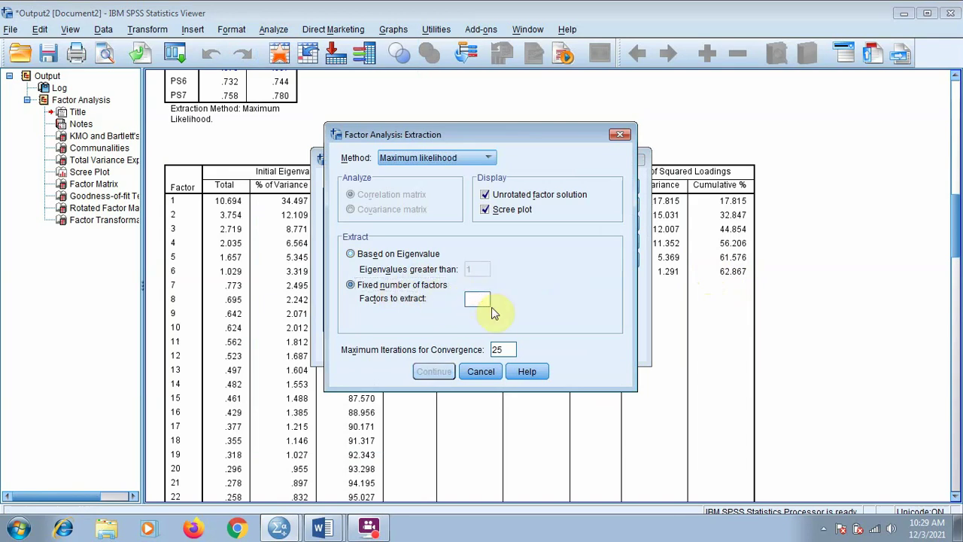
{"action": "type", "text": "5"}
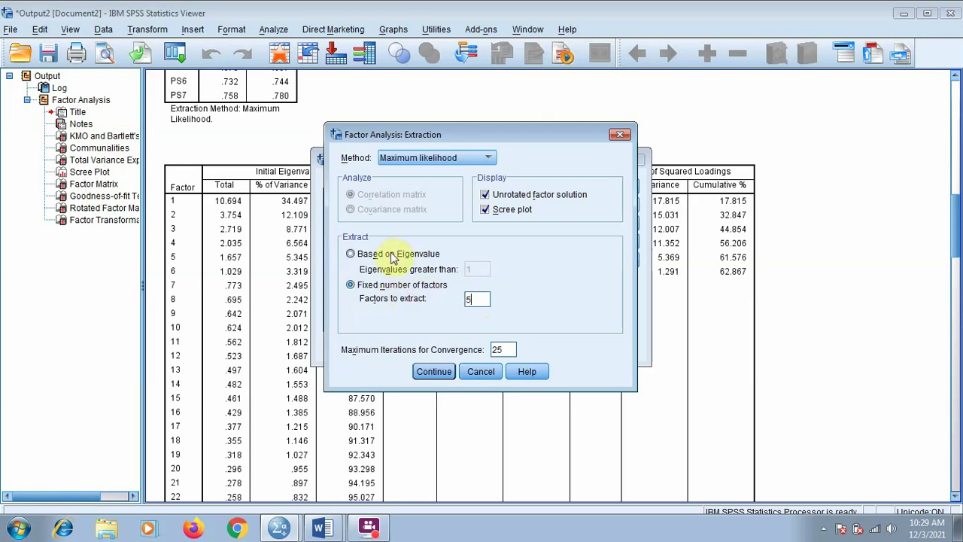
{"action": "left_click", "coordinate": [482, 374]}
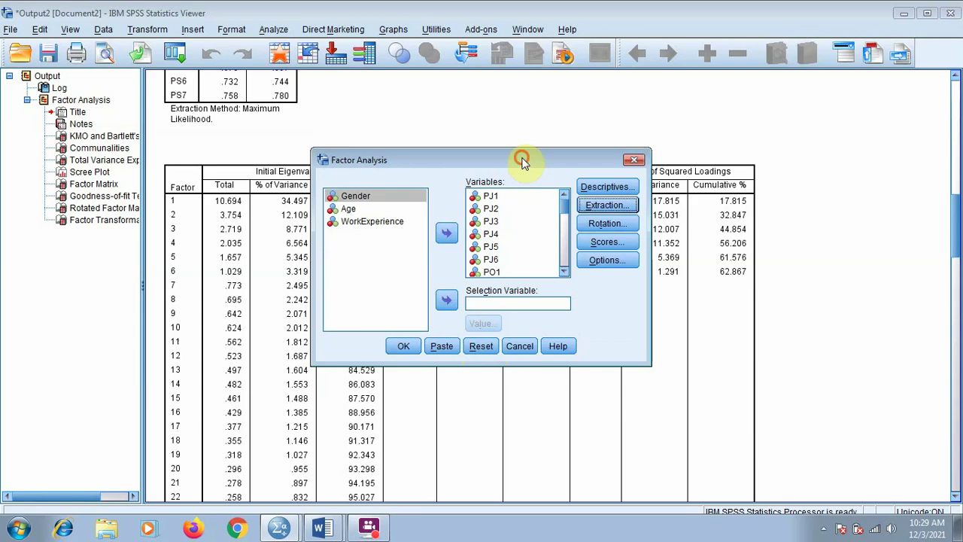
{"action": "left_click_drag", "start_coordinate": [525, 159], "coordinate": [527, 61]}
{"action": "left_click", "coordinate": [527, 249]}
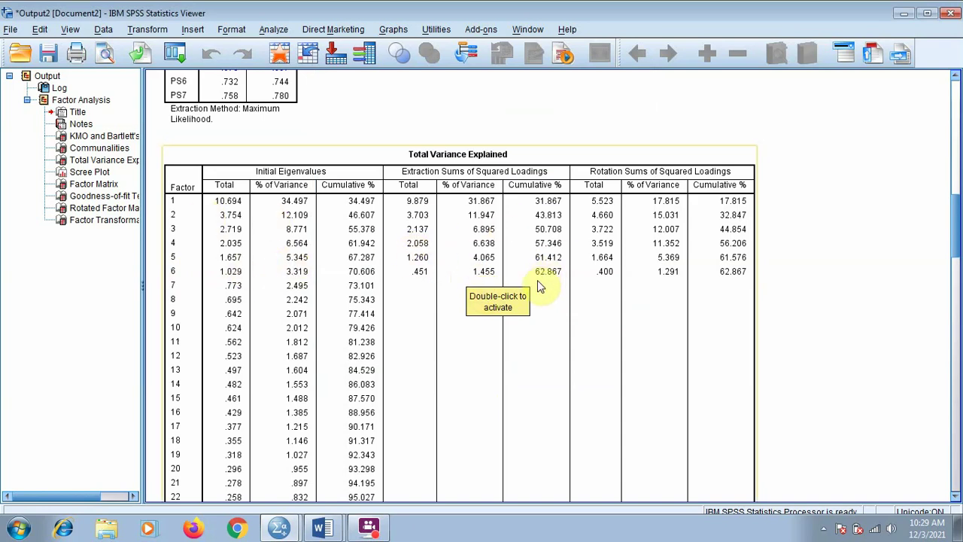
Examine the Total Variance Explained table, the Factor Matrix and the item loadings in the Rotated Factor Matrix.
{"action": "scroll", "coordinate": [506, 295], "scroll_direction": "down", "scroll_amount": 5}
{"action": "scroll", "coordinate": [491, 292], "scroll_direction": "up", "scroll_amount": 4}
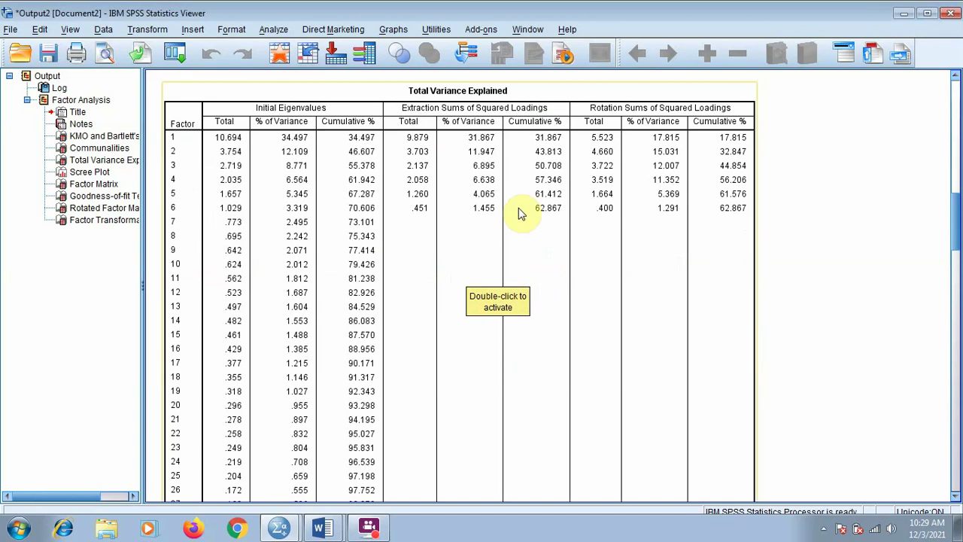
{"action": "scroll", "coordinate": [496, 253], "scroll_direction": "down", "scroll_amount": 8}
{"action": "scroll", "coordinate": [489, 255], "scroll_direction": "down", "scroll_amount": 6}
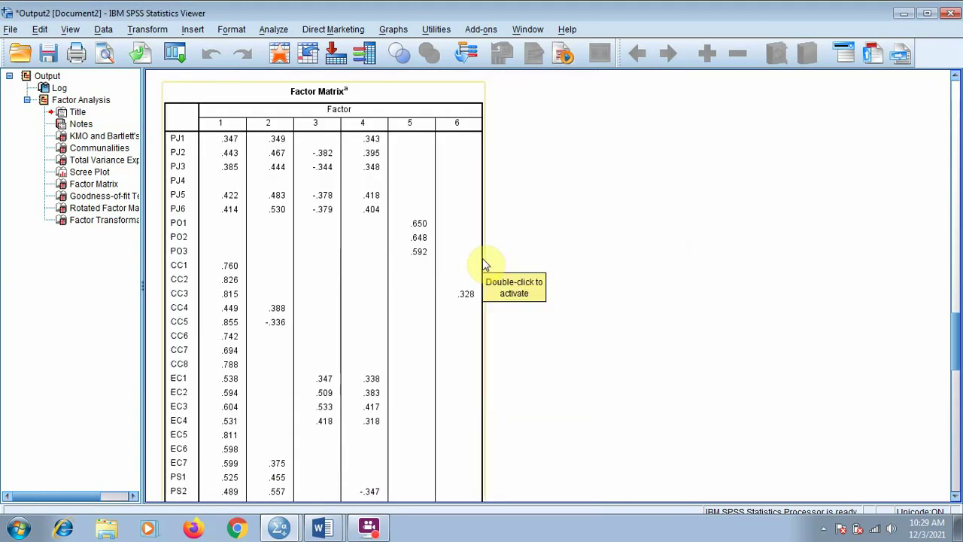
{"action": "scroll", "coordinate": [485, 260], "scroll_direction": "down", "scroll_amount": 9}
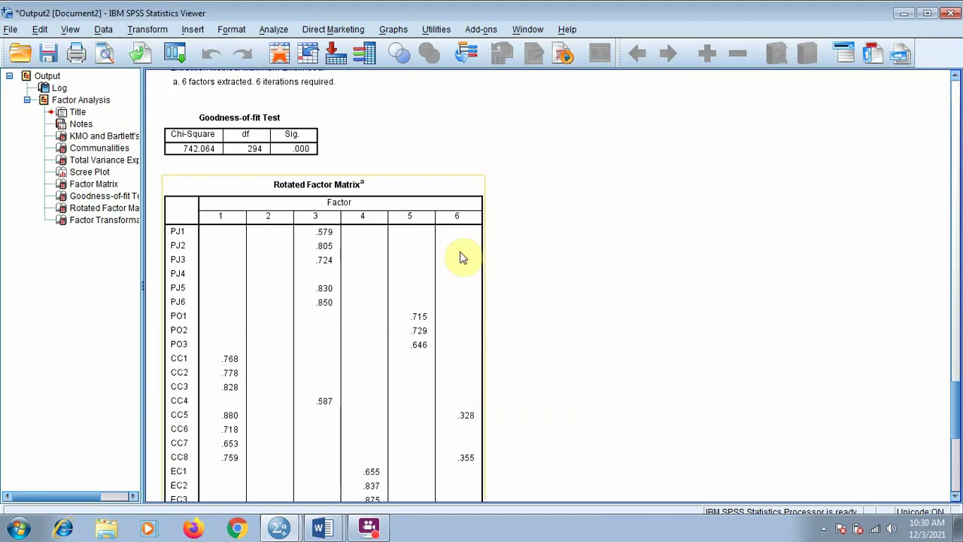
Examine the six-factor Rotated Factor Matrix for items that load on no factor, on an unexpected factor or on several factors.
{"action": "scroll", "coordinate": [342, 278], "scroll_direction": "down", "scroll_amount": 6}
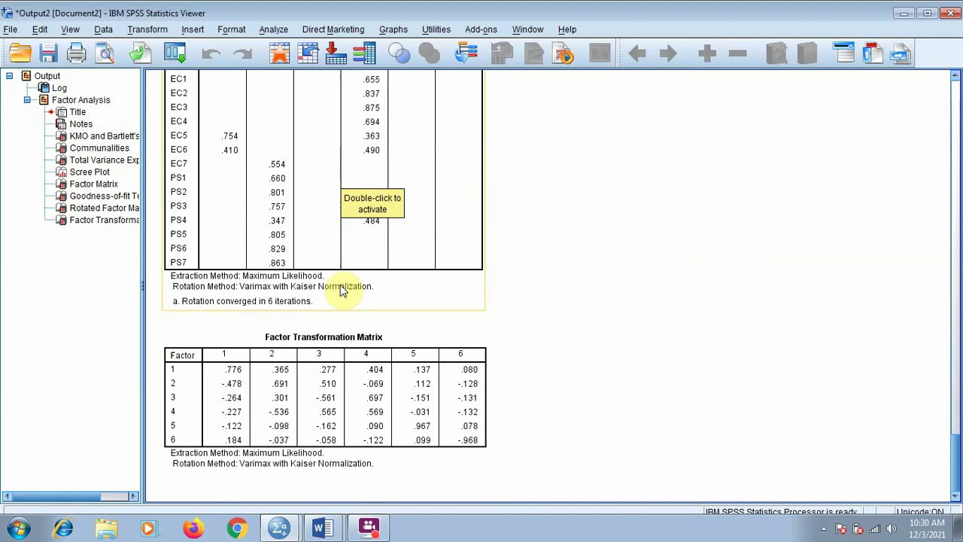
{"action": "scroll", "coordinate": [344, 290], "scroll_direction": "up", "scroll_amount": 6}
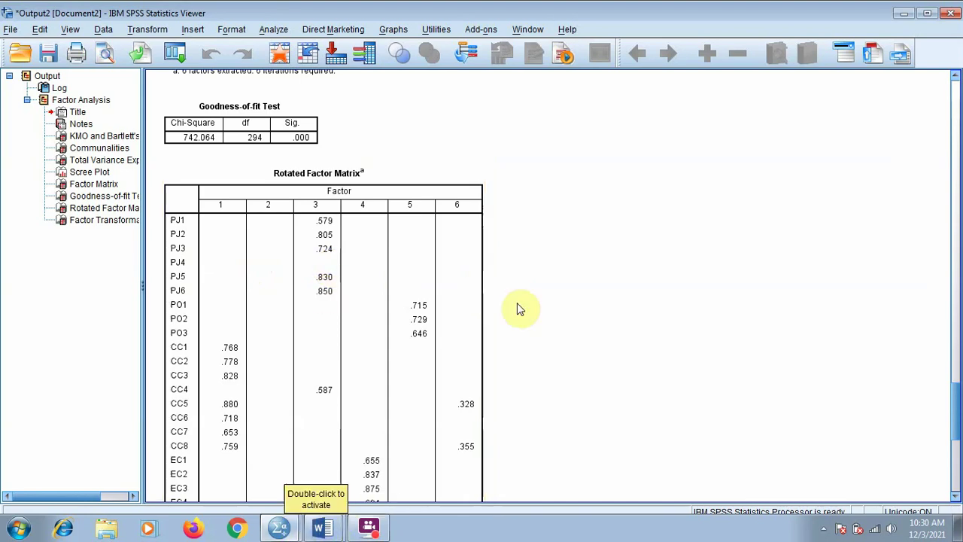
{"action": "scroll", "coordinate": [340, 269], "scroll_direction": "down", "scroll_amount": 3}
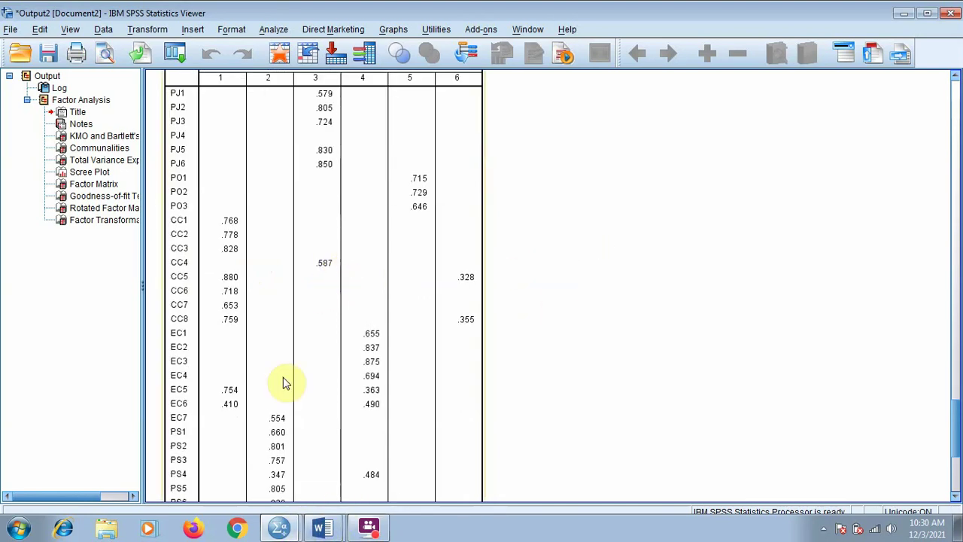
{"action": "scroll", "coordinate": [301, 252], "scroll_direction": "up", "scroll_amount": 2}
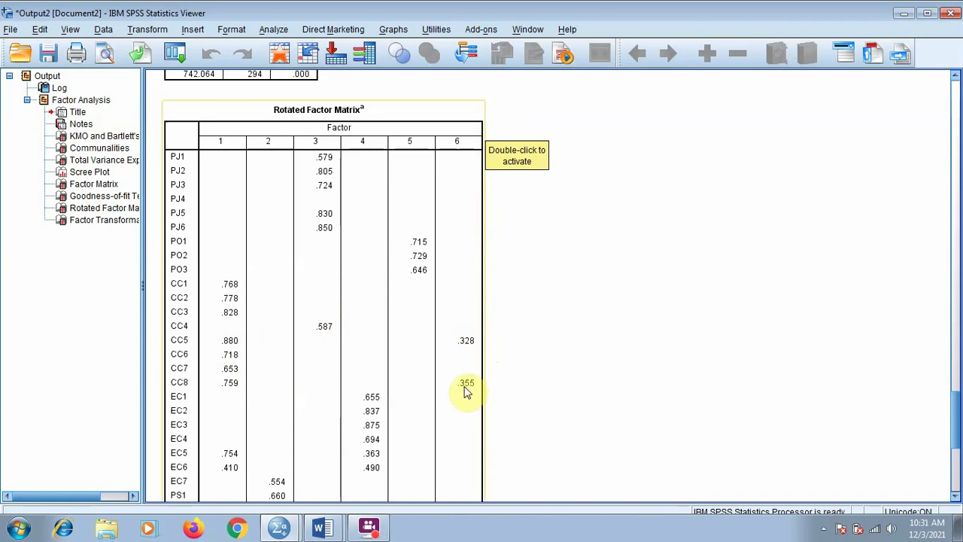
{"action": "scroll", "coordinate": [466, 391], "scroll_direction": "down", "scroll_amount": 3}
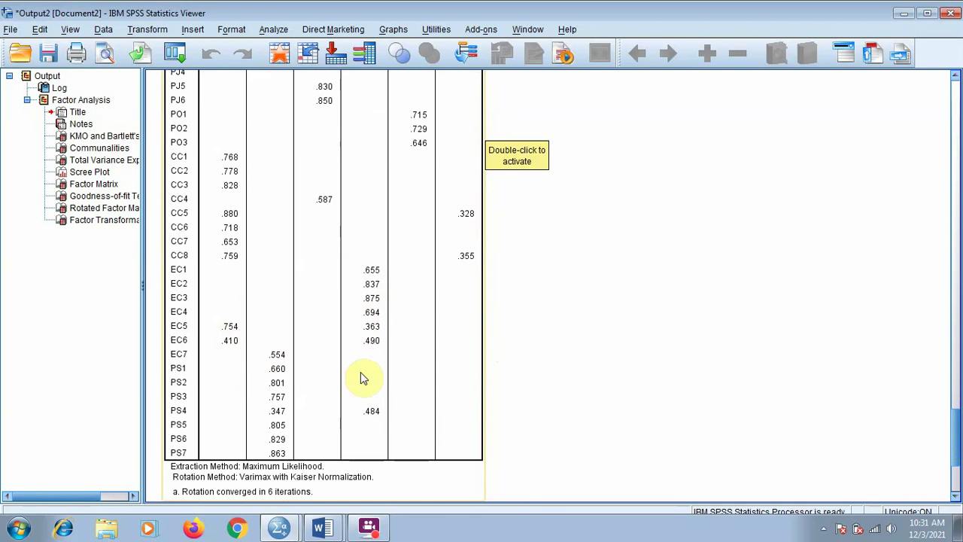
{"action": "scroll", "coordinate": [360, 372], "scroll_direction": "down", "scroll_amount": 3}
{"action": "scroll", "coordinate": [360, 369], "scroll_direction": "up", "scroll_amount": 5}
{"action": "scroll", "coordinate": [360, 361], "scroll_direction": "up", "scroll_amount": 3}
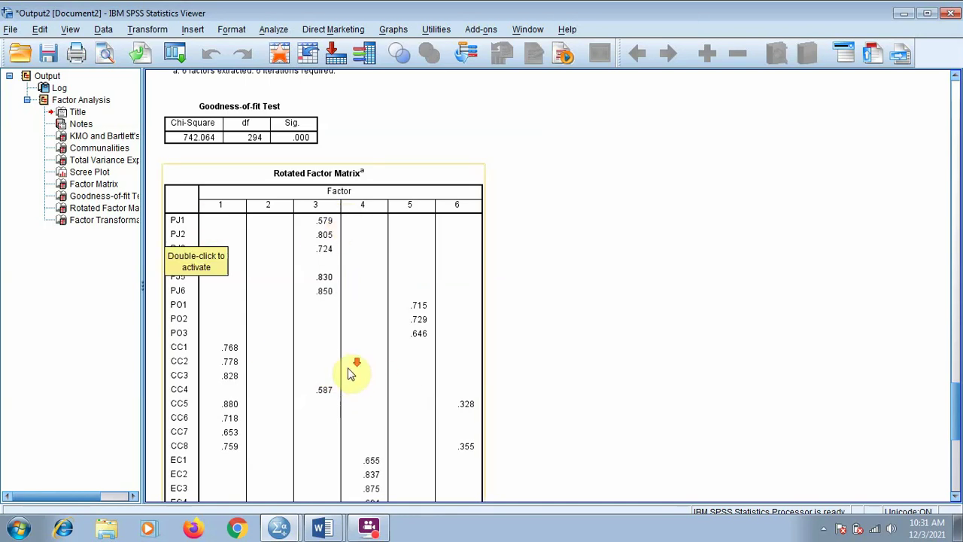
{"action": "scroll", "coordinate": [350, 374], "scroll_direction": "down", "scroll_amount": 3}
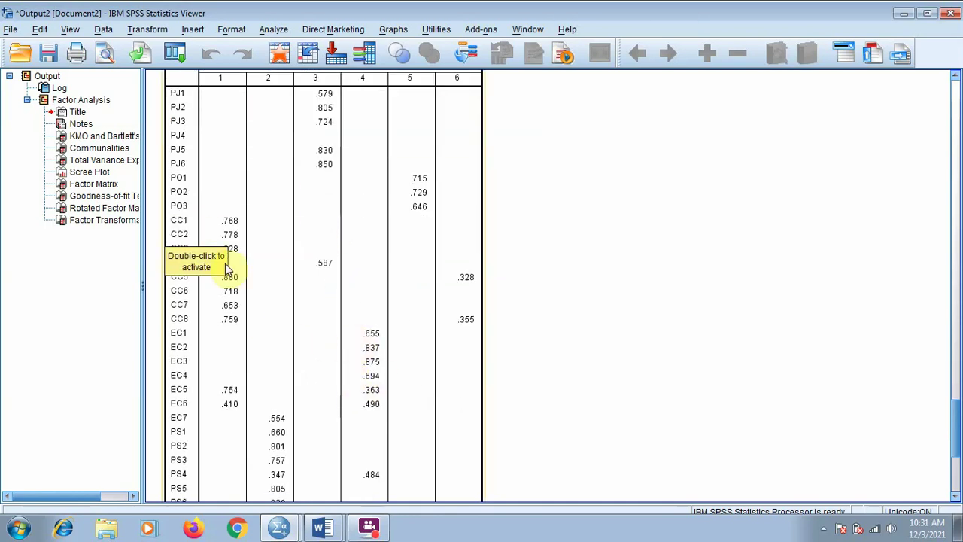
{"action": "left_click", "coordinate": [553, 333]}
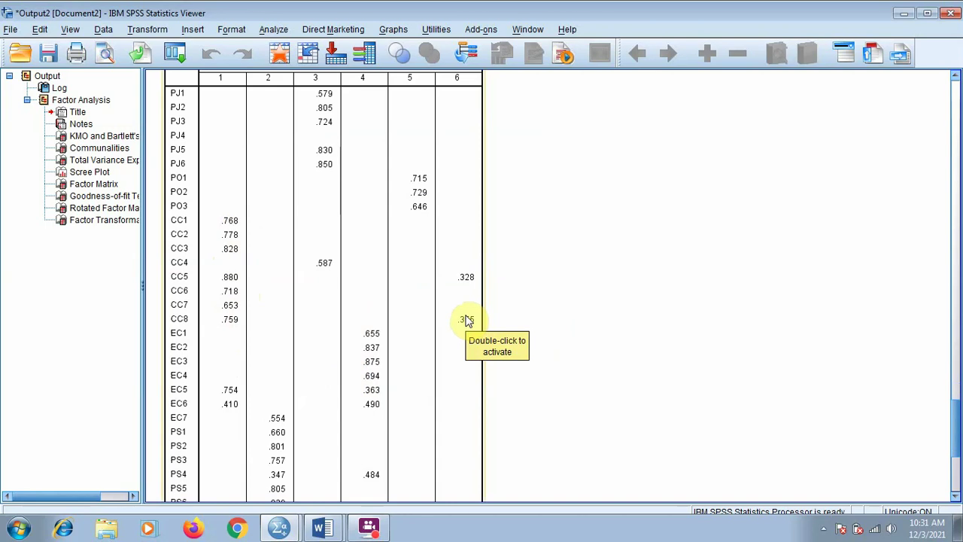
{"action": "scroll", "coordinate": [451, 316], "scroll_direction": "up", "scroll_amount": 2}
{"action": "scroll", "coordinate": [341, 297], "scroll_direction": "down", "scroll_amount": 7}
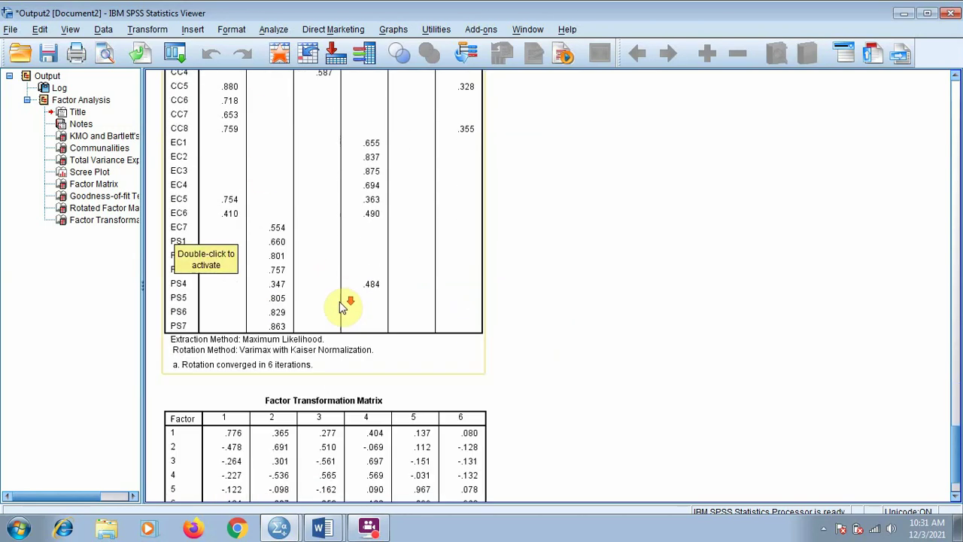
{"action": "scroll", "coordinate": [342, 305], "scroll_direction": "up", "scroll_amount": 7}
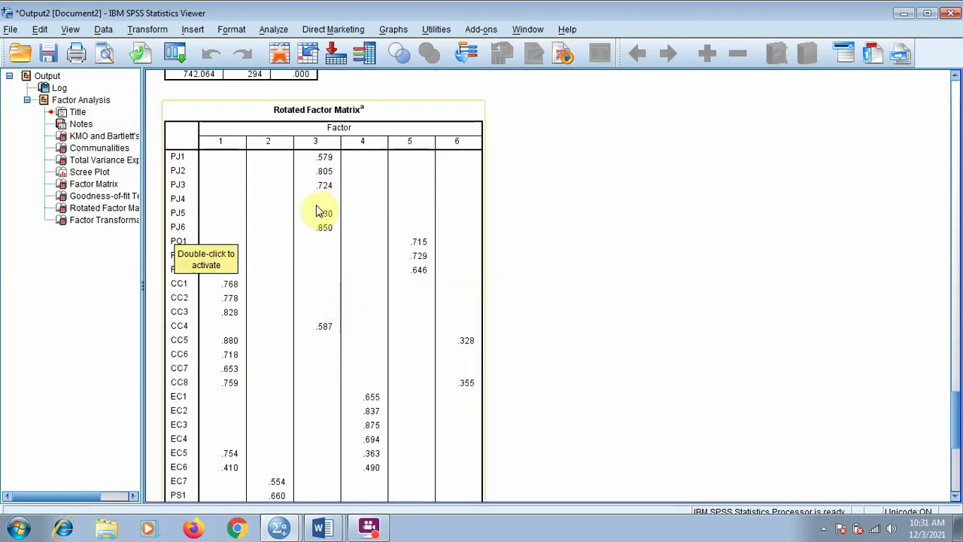
Remove item PJ4 from the factor analysis variables and run the analysis again.
{"action": "left_click", "coordinate": [269, 30]}
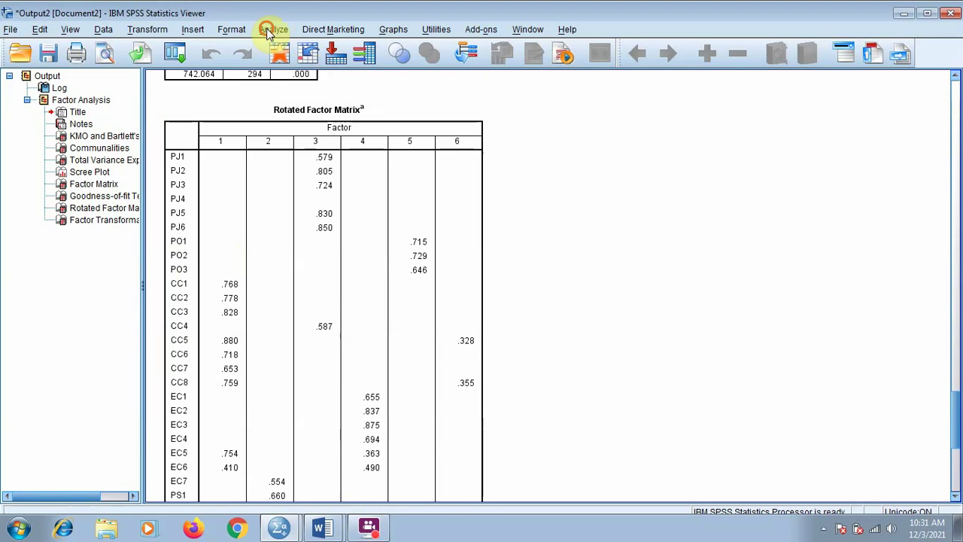
{"action": "left_click", "coordinate": [372, 242]}
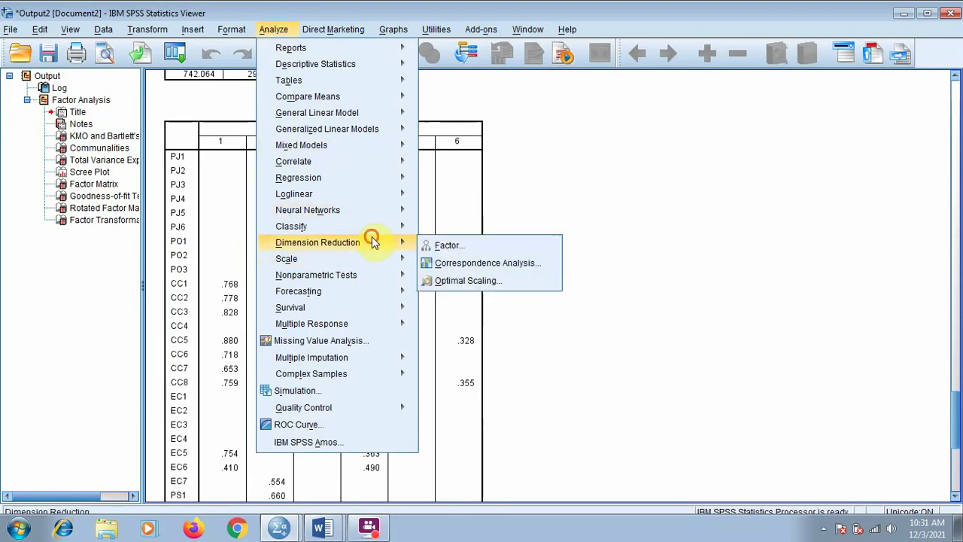
{"action": "left_click", "coordinate": [444, 248]}
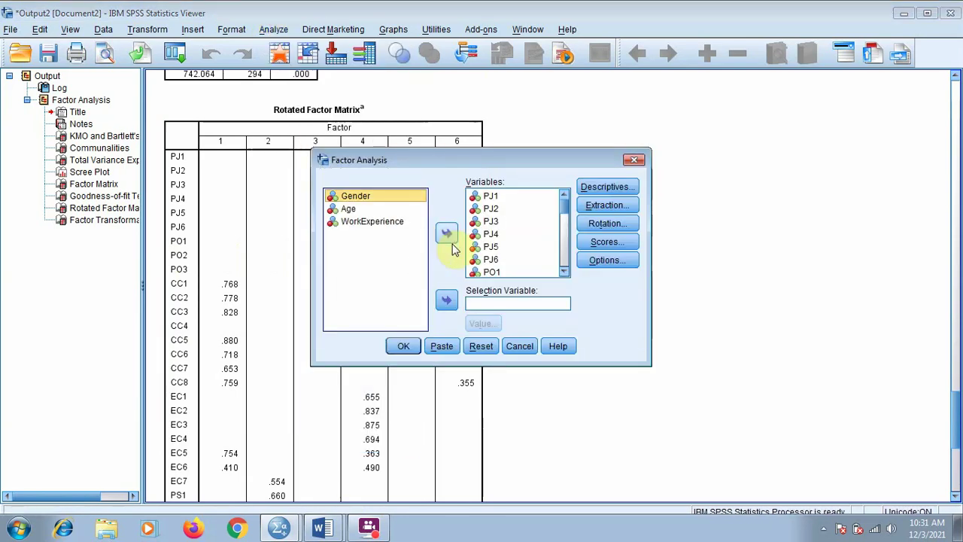
{"action": "left_click", "coordinate": [490, 234]}
{"action": "left_click", "coordinate": [446, 234]}
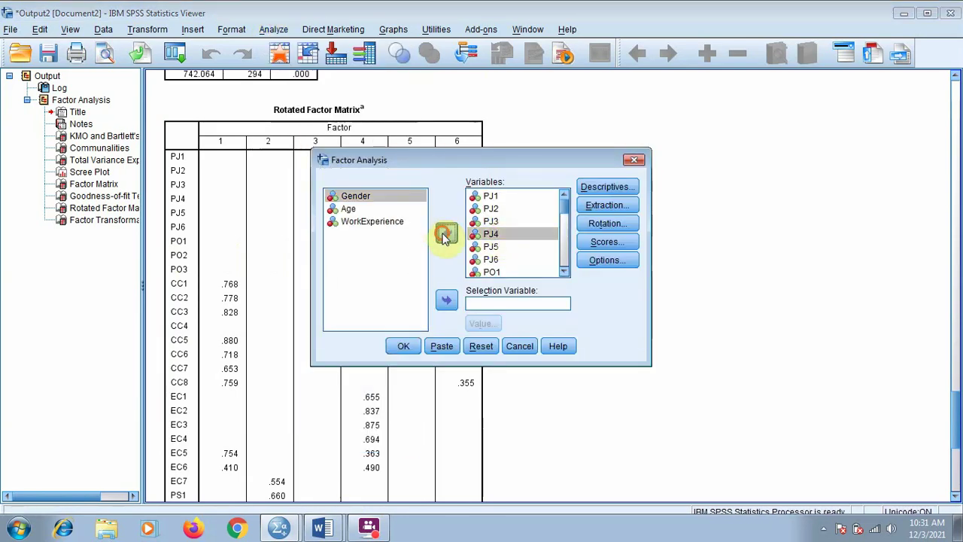
{"action": "left_click", "coordinate": [403, 345]}
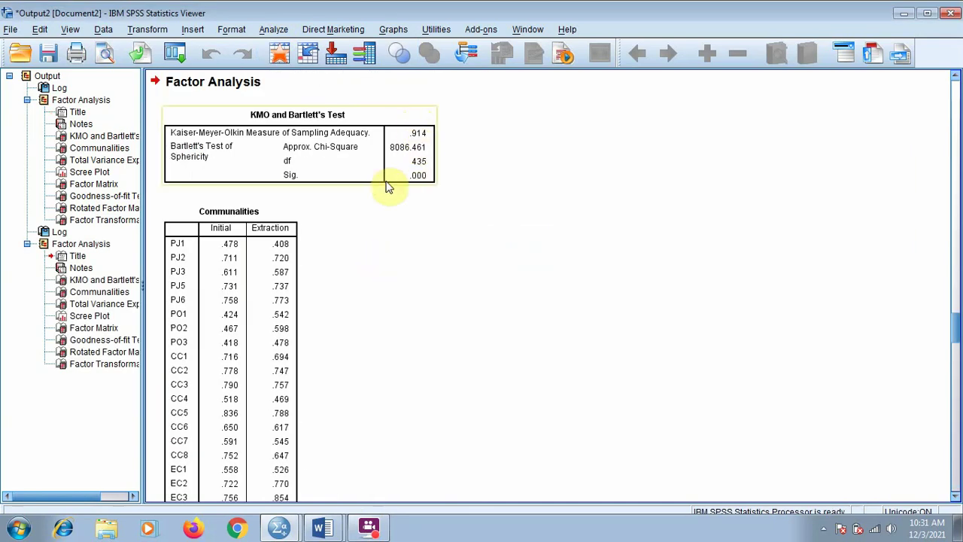
Examine the output of the run without PJ4, from Total Variance Explained to the item loadings in the Rotated Factor Matrix.
{"action": "scroll", "coordinate": [376, 218], "scroll_direction": "down", "scroll_amount": 3}
{"action": "scroll", "coordinate": [368, 226], "scroll_direction": "down", "scroll_amount": 10}
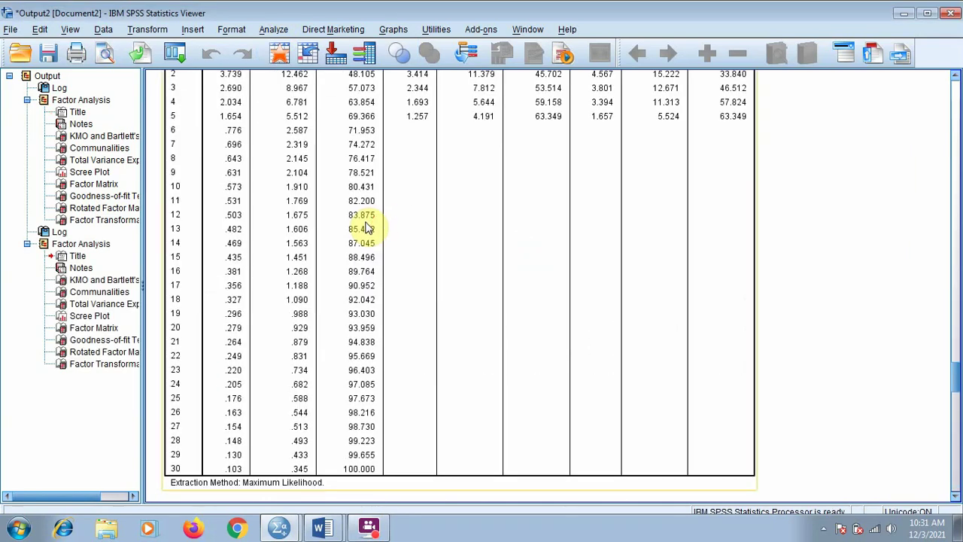
{"action": "scroll", "coordinate": [494, 215], "scroll_direction": "down", "scroll_amount": 9}
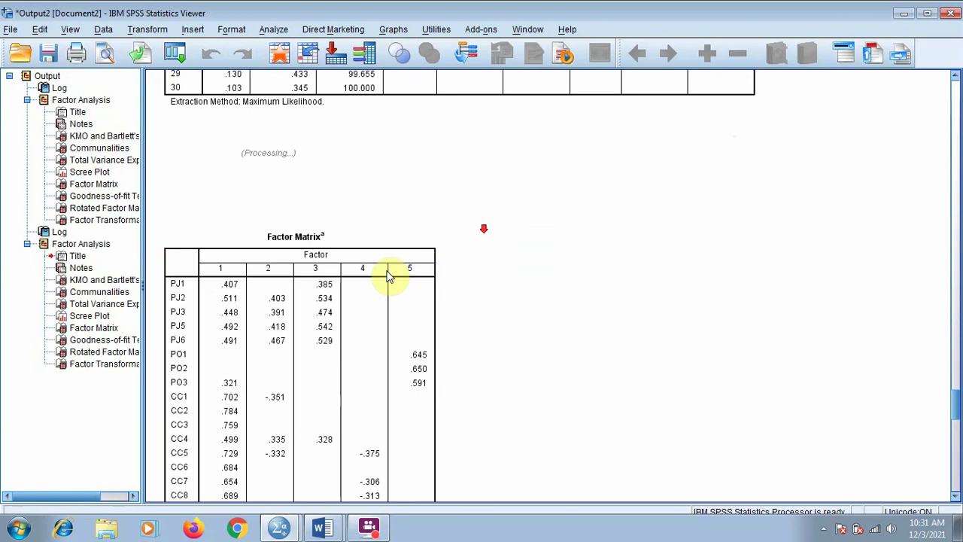
{"action": "scroll", "coordinate": [276, 230], "scroll_direction": "down", "scroll_amount": 8}
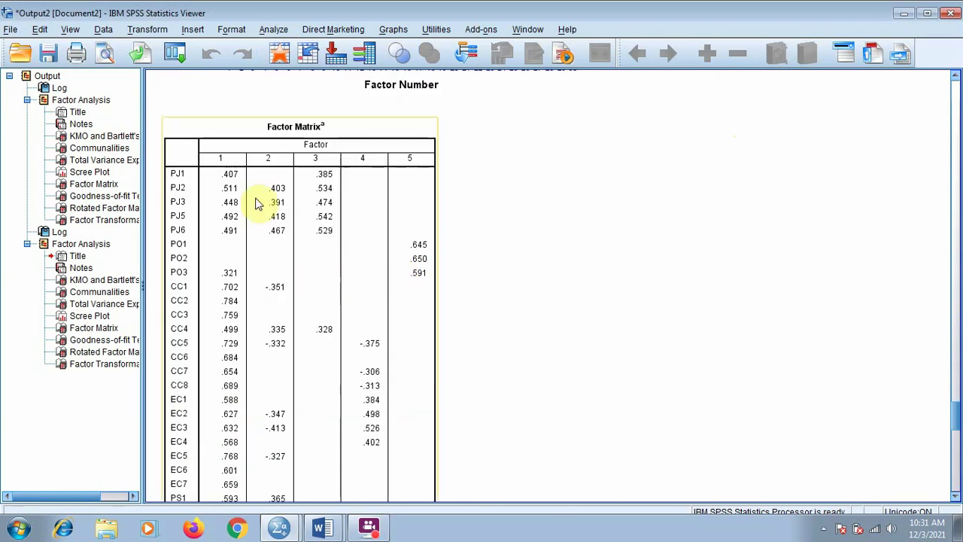
{"action": "scroll", "coordinate": [264, 211], "scroll_direction": "down", "scroll_amount": 12}
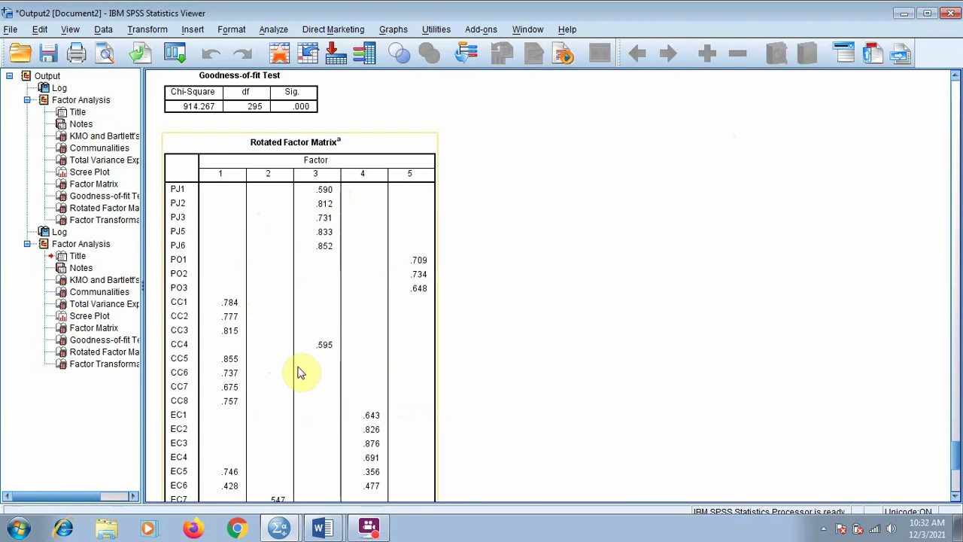
{"action": "scroll", "coordinate": [310, 366], "scroll_direction": "down", "scroll_amount": 3}
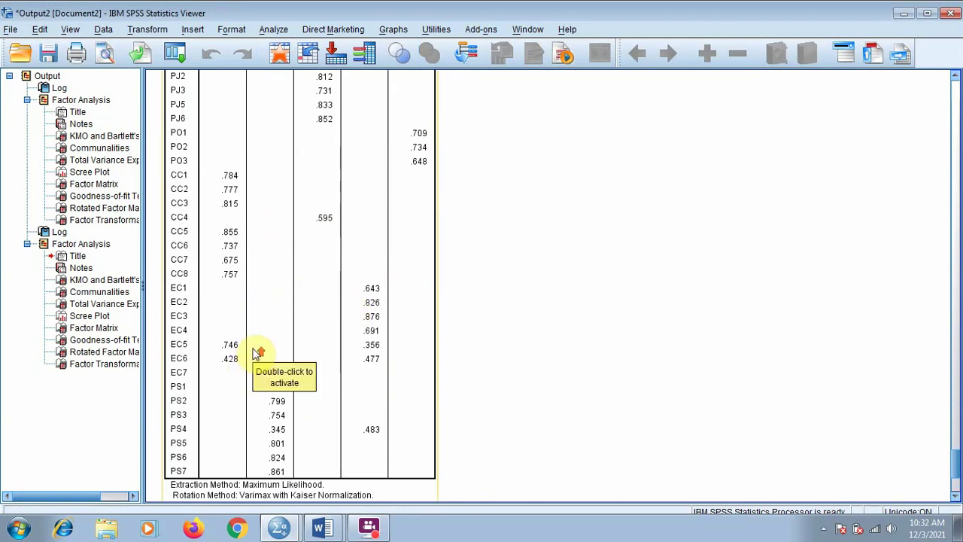
{"action": "scroll", "coordinate": [254, 355], "scroll_direction": "up", "scroll_amount": 4}
Remove item CC4 from the factor analysis variables and rerun the analysis.
{"action": "left_click", "coordinate": [271, 29]}
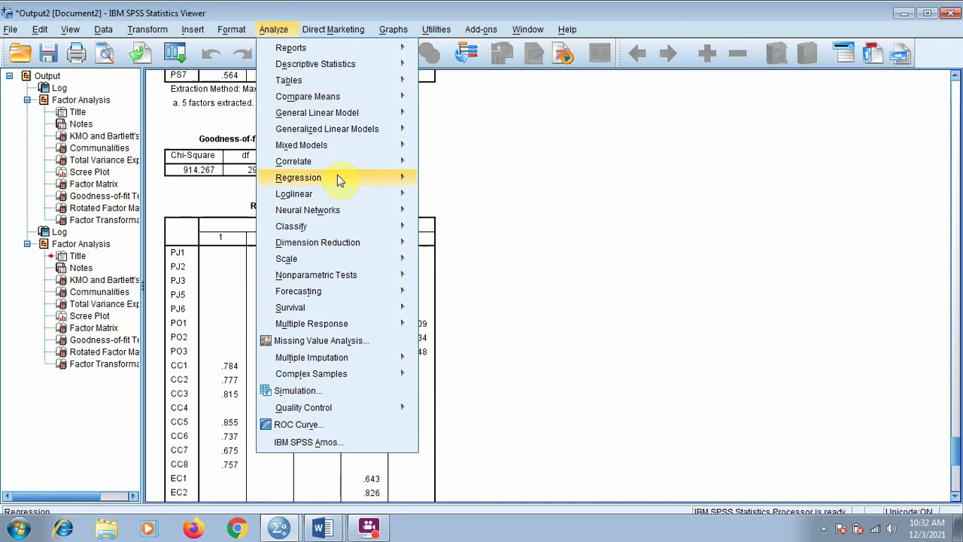
{"action": "mouse_move", "coordinate": [345, 252]}
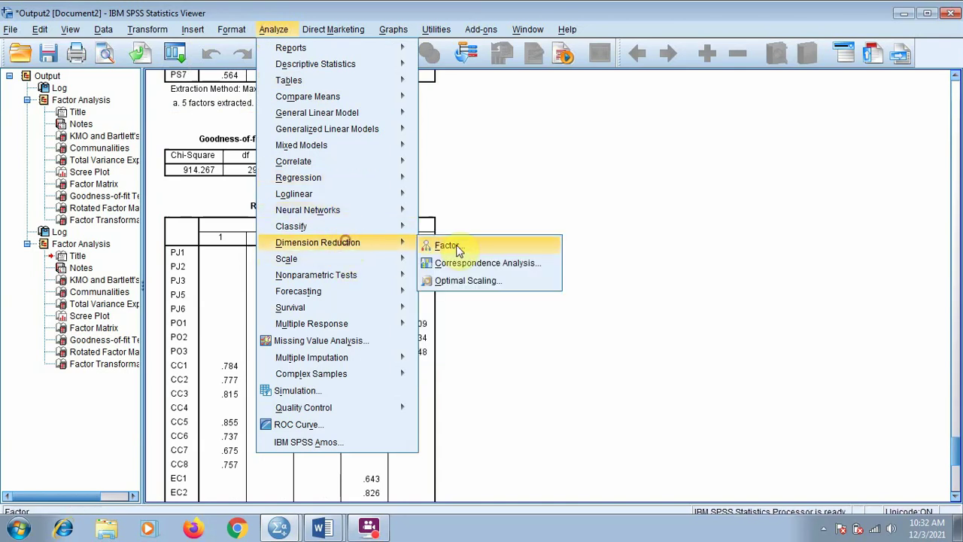
{"action": "left_click", "coordinate": [450, 244]}
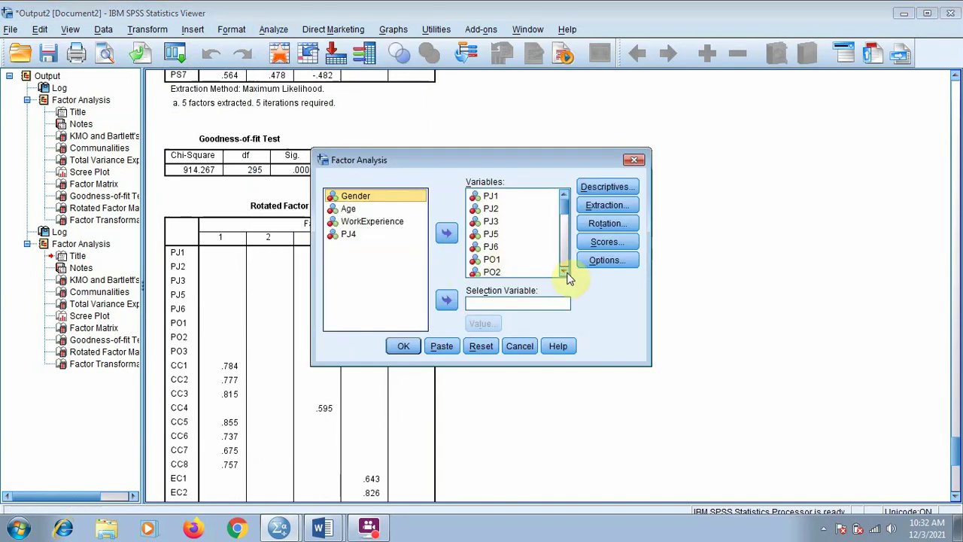
{"action": "left_click", "coordinate": [566, 272]}
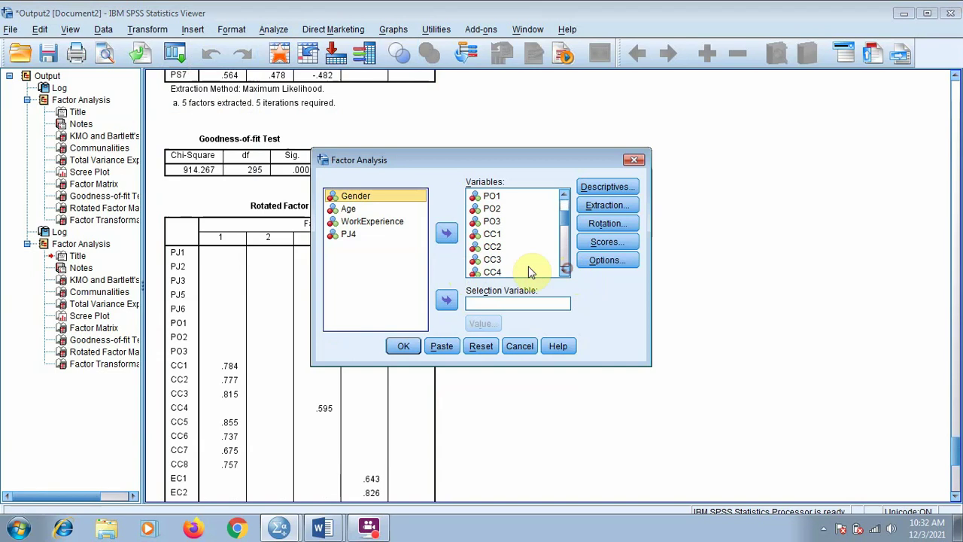
{"action": "left_click", "coordinate": [493, 271]}
{"action": "left_click", "coordinate": [446, 233]}
{"action": "left_click", "coordinate": [406, 346]}
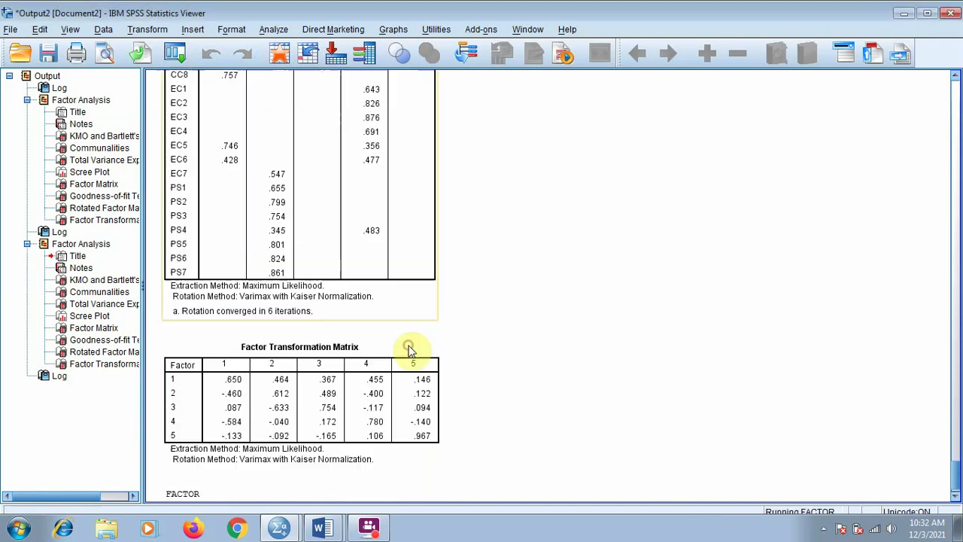
Examine the Rotated Factor Matrix of the run without CC4, checking the EC and PS items for cross-loadings and misplaced loadings.
{"action": "middle_click", "coordinate": [375, 183]}
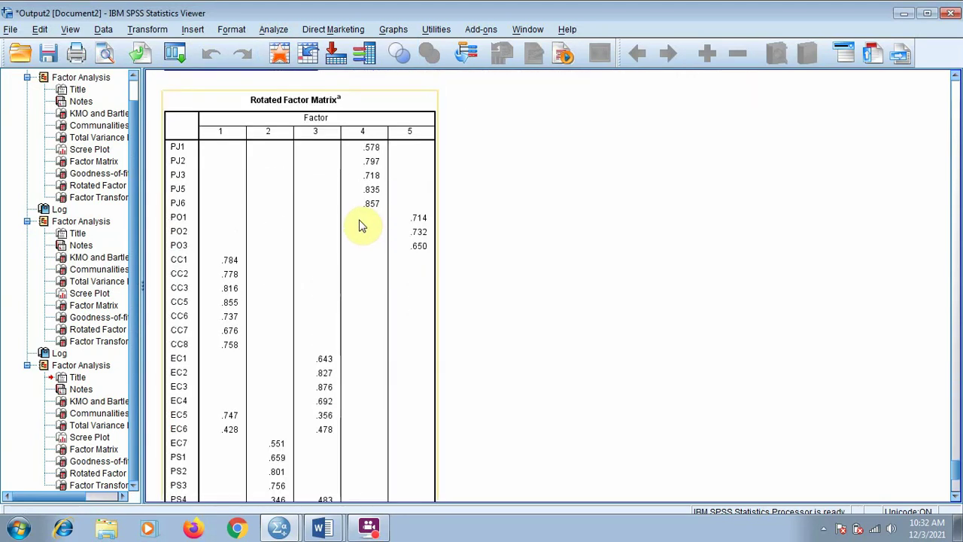
{"action": "middle_click", "coordinate": [364, 157]}
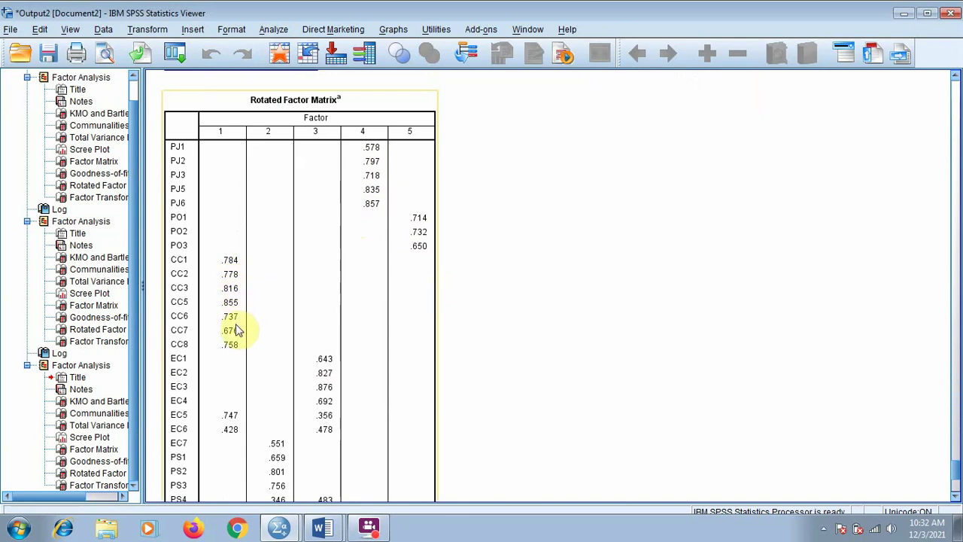
{"action": "scroll", "coordinate": [237, 354], "scroll_direction": "down", "scroll_amount": 3}
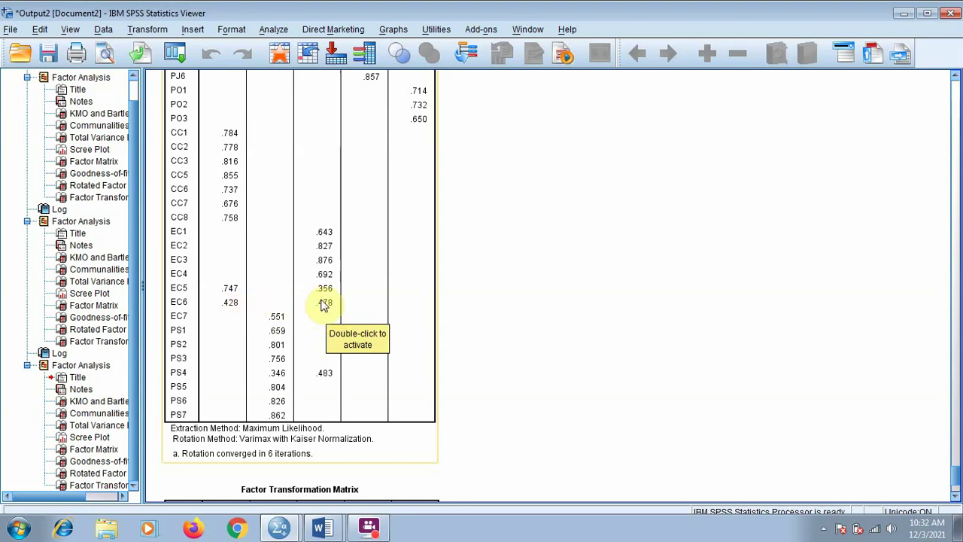
{"action": "scroll", "coordinate": [335, 293], "scroll_direction": "up", "scroll_amount": 1}
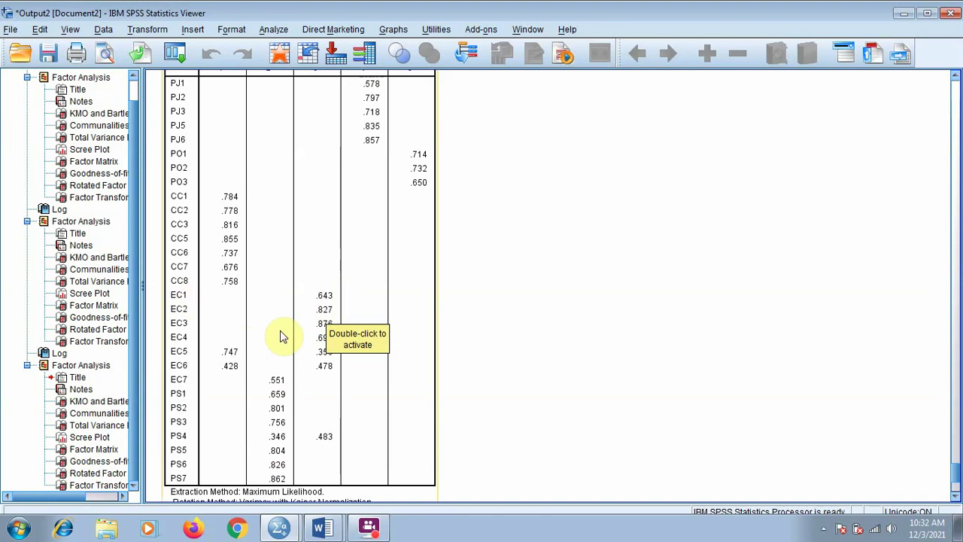
{"action": "scroll", "coordinate": [331, 192], "scroll_direction": "up", "scroll_amount": 2}
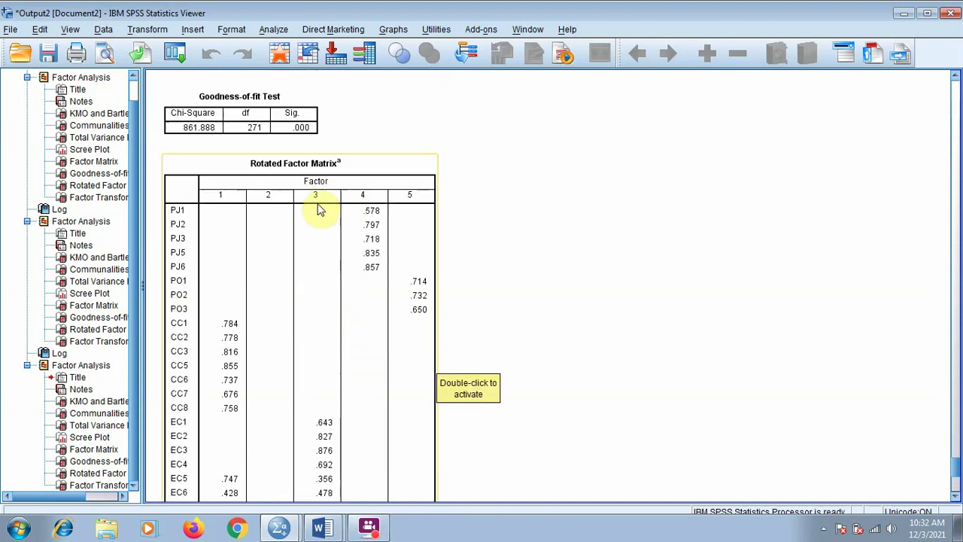
{"action": "scroll", "coordinate": [318, 219], "scroll_direction": "down", "scroll_amount": 3}
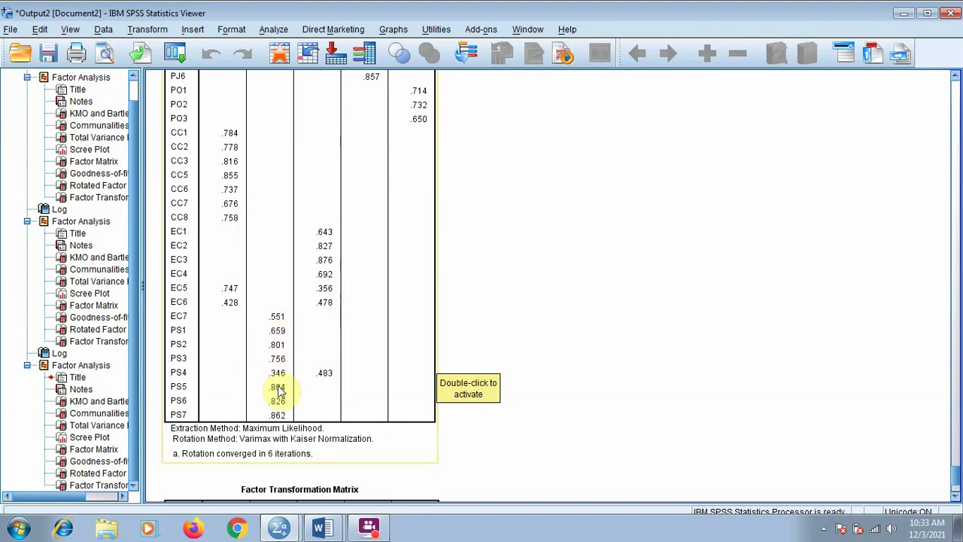
{"action": "scroll", "coordinate": [265, 329], "scroll_direction": "up", "scroll_amount": 5}
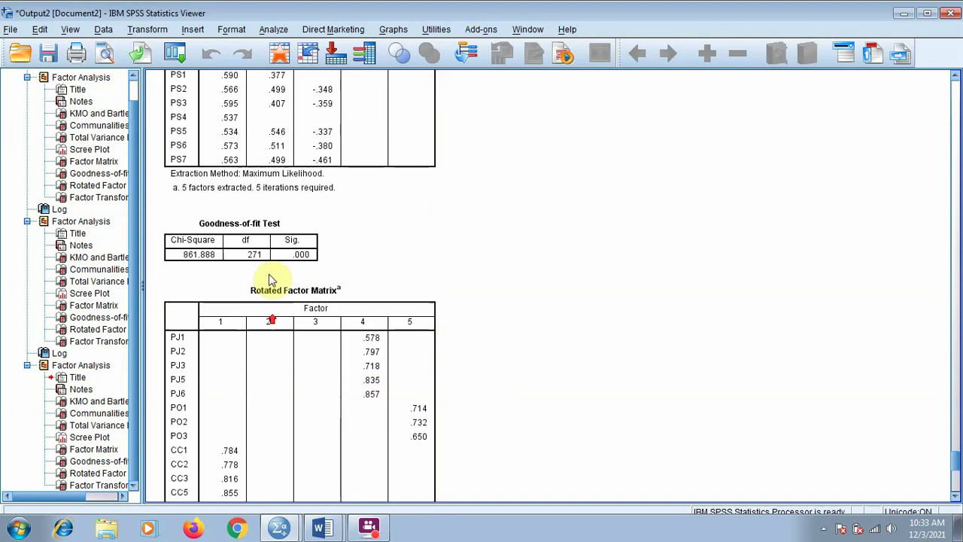
{"action": "scroll", "coordinate": [253, 322], "scroll_direction": "down", "scroll_amount": 6}
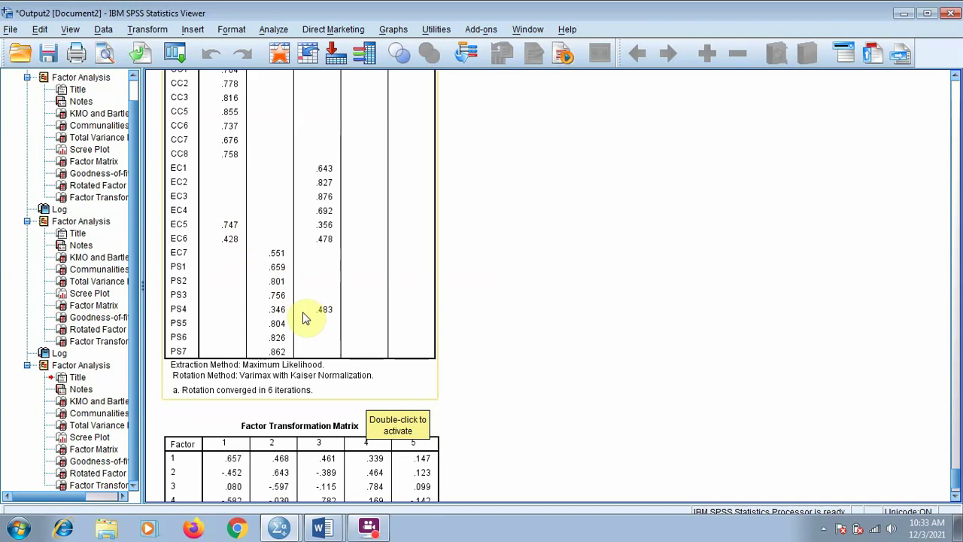
Reopen the factor analysis setup and remove item EC5 from its variables.
{"action": "left_click", "coordinate": [273, 28]}
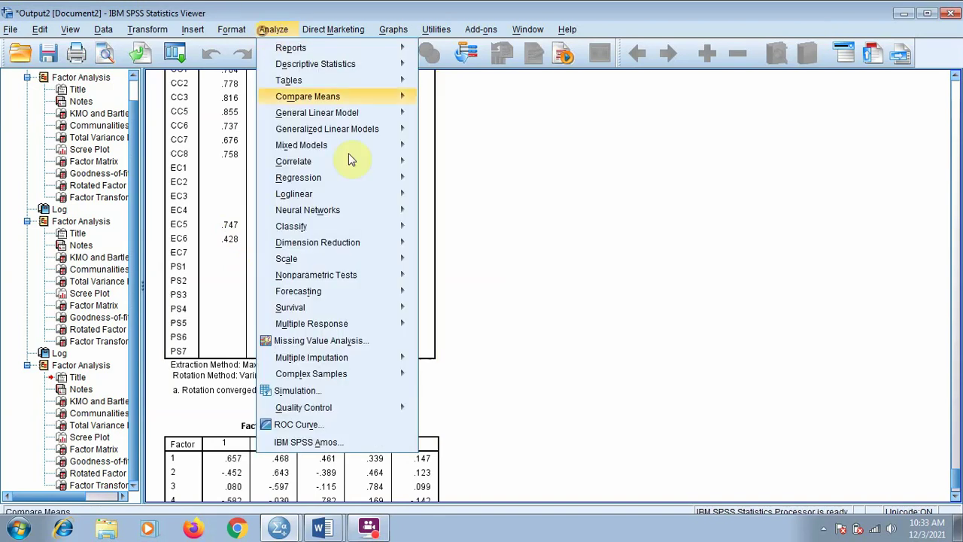
{"action": "left_click", "coordinate": [357, 258]}
{"action": "left_click", "coordinate": [393, 243]}
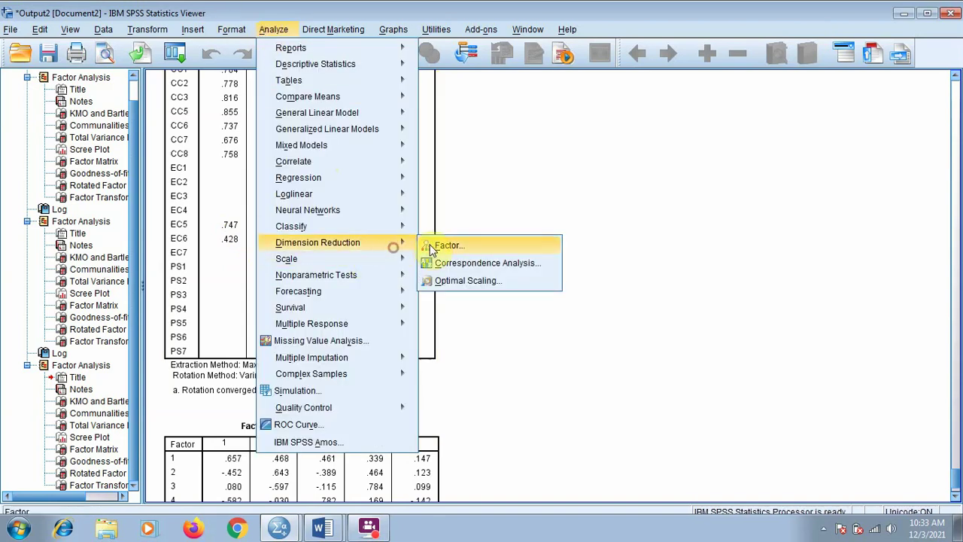
{"action": "left_click", "coordinate": [430, 243]}
{"action": "left_click_drag", "start_coordinate": [466, 158], "coordinate": [599, 88]}
{"action": "left_click", "coordinate": [697, 203]}
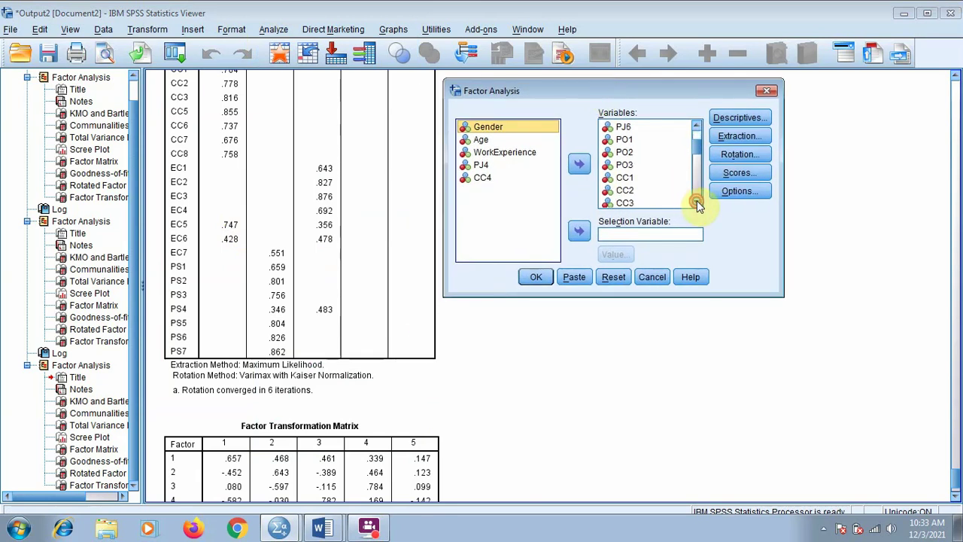
{"action": "left_click", "coordinate": [696, 201]}
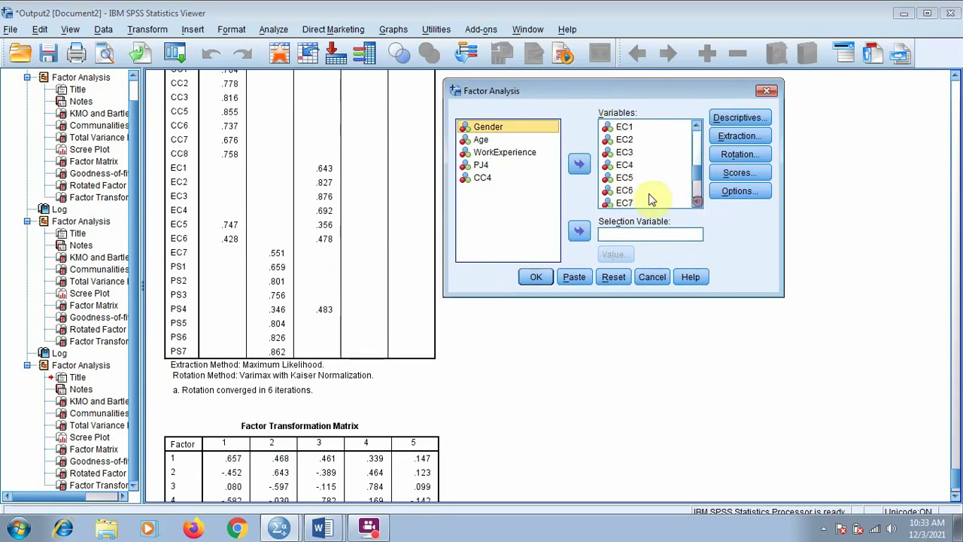
{"action": "left_click", "coordinate": [626, 177]}
{"action": "left_click", "coordinate": [579, 165]}
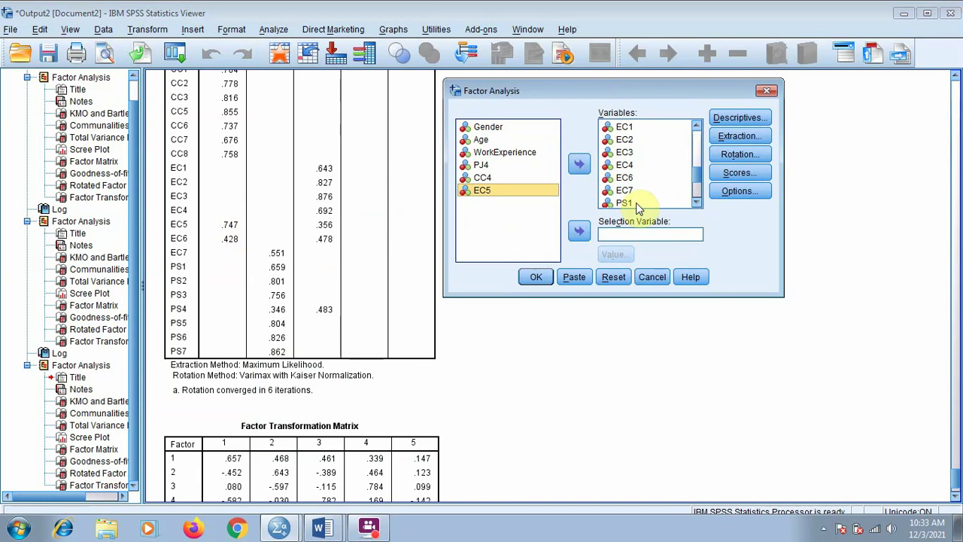
Remove items EC6 and PS4 from the factor analysis variables.
{"action": "left_click", "coordinate": [625, 177]}
{"action": "left_click", "coordinate": [579, 165]}
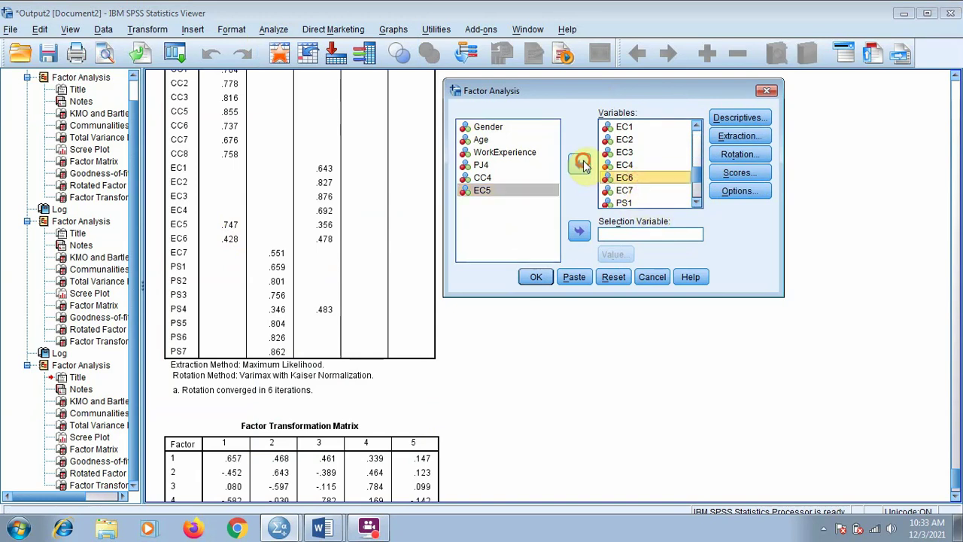
{"action": "left_click", "coordinate": [697, 203]}
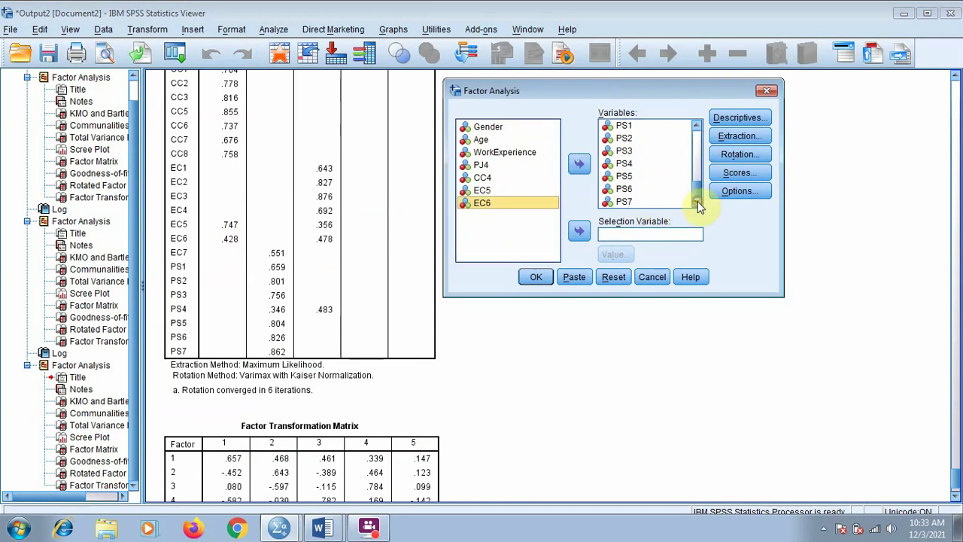
{"action": "left_click", "coordinate": [624, 164]}
{"action": "left_click", "coordinate": [579, 165]}
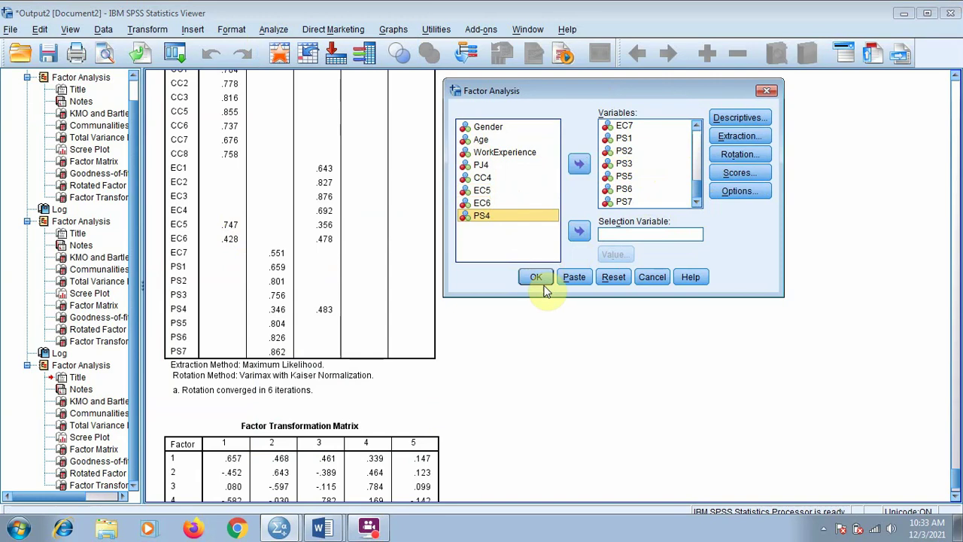
Check the descriptives, extraction, rotation and missing-value options of the factor analysis, keep them as set, and run it.
{"action": "left_click", "coordinate": [749, 117]}
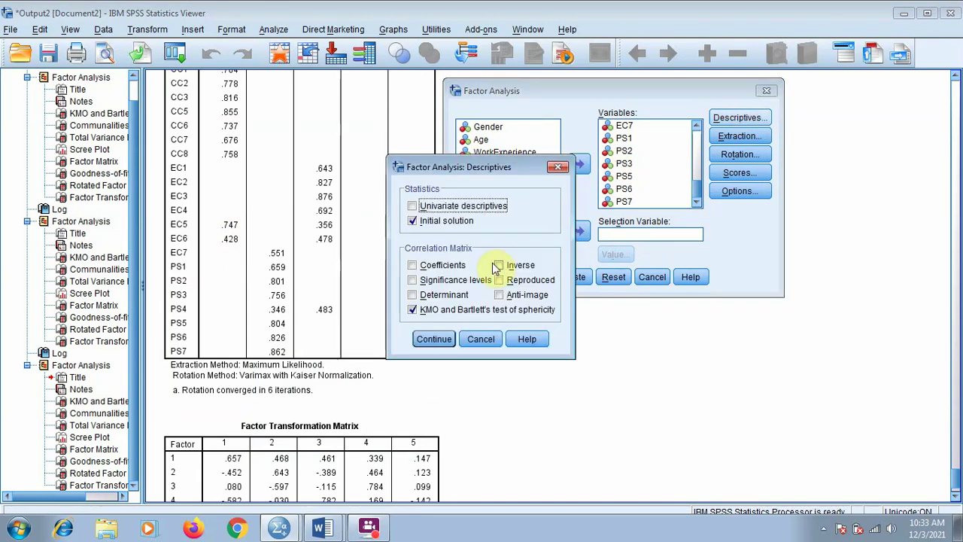
{"action": "left_click", "coordinate": [442, 339]}
{"action": "left_click", "coordinate": [736, 134]}
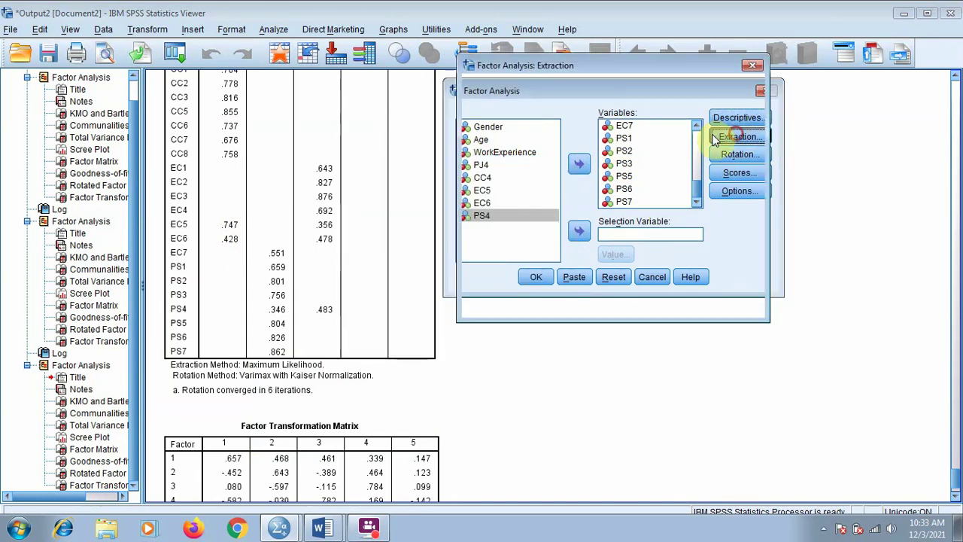
{"action": "left_click", "coordinate": [434, 371]}
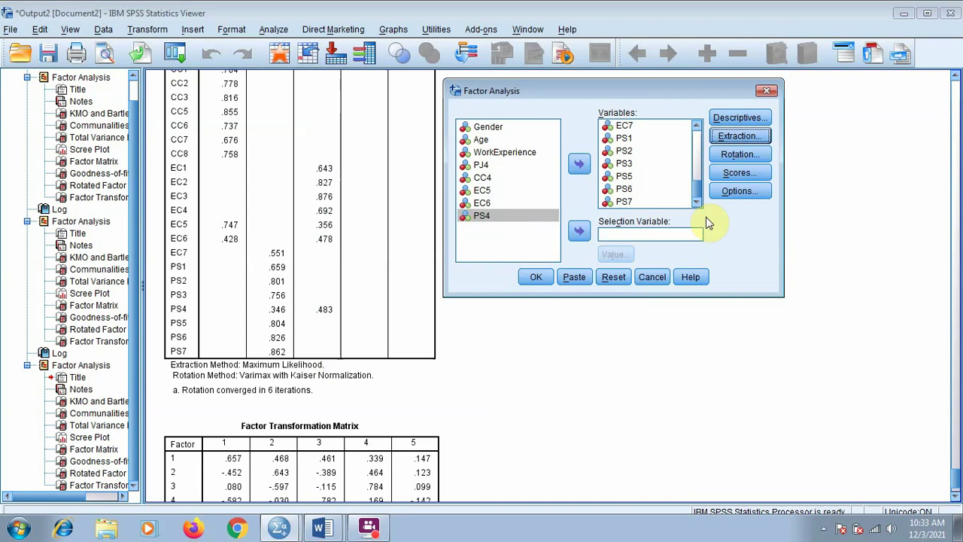
{"action": "left_click", "coordinate": [739, 153]}
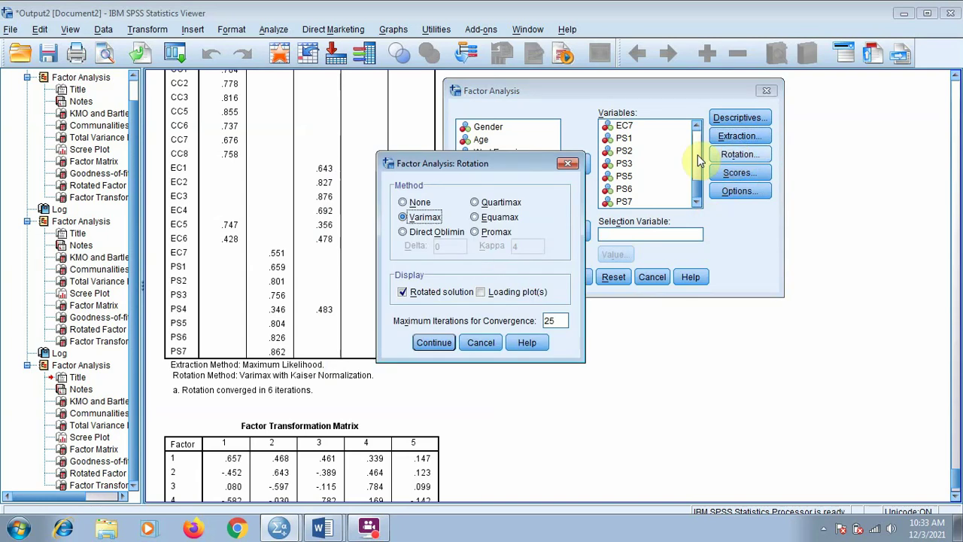
{"action": "key", "text": "Return"}
{"action": "left_click", "coordinate": [736, 190]}
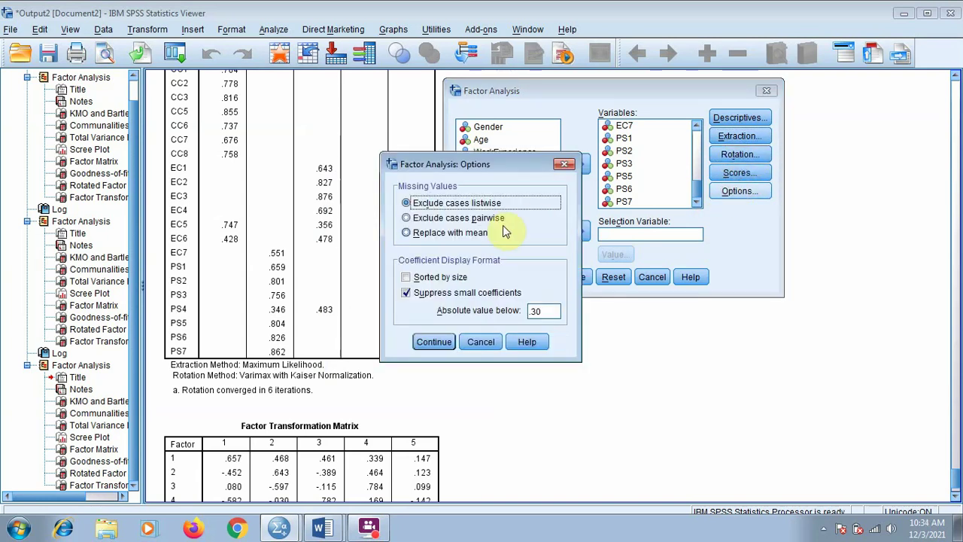
{"action": "left_click", "coordinate": [434, 343]}
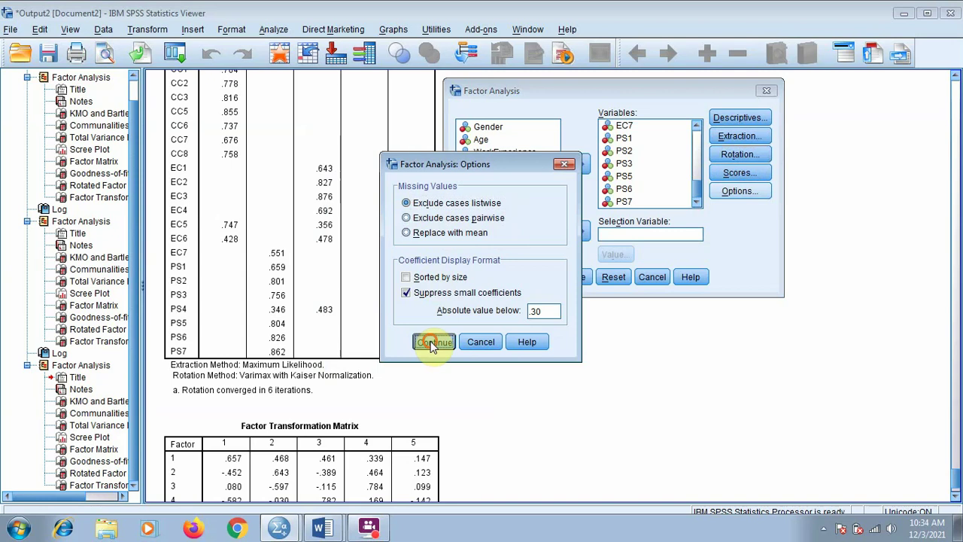
{"action": "left_click", "coordinate": [506, 277]}
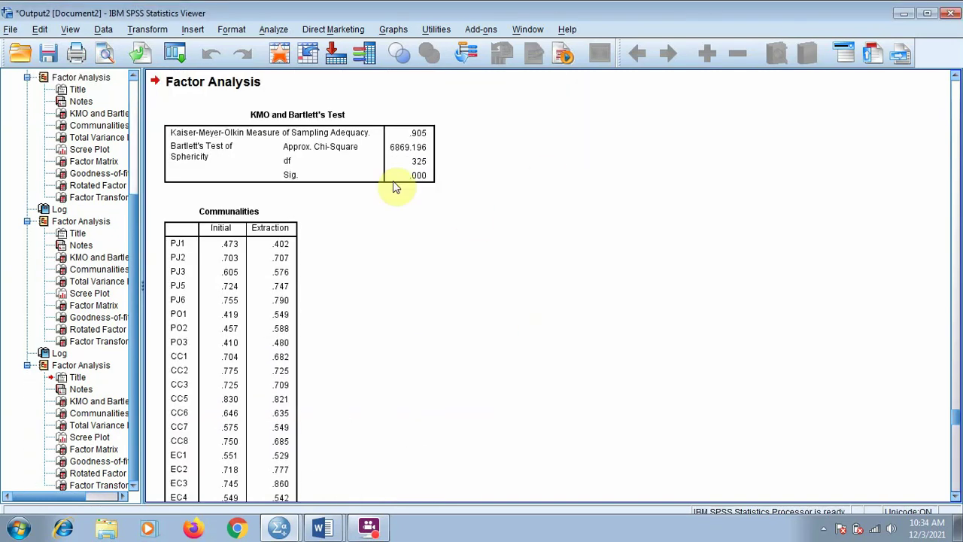
Examine the output of the run without EC5, EC6 and PS4, from the KMO and Bartlett's Test to the Rotated Factor Matrix loadings.
{"action": "left_click", "coordinate": [411, 134]}
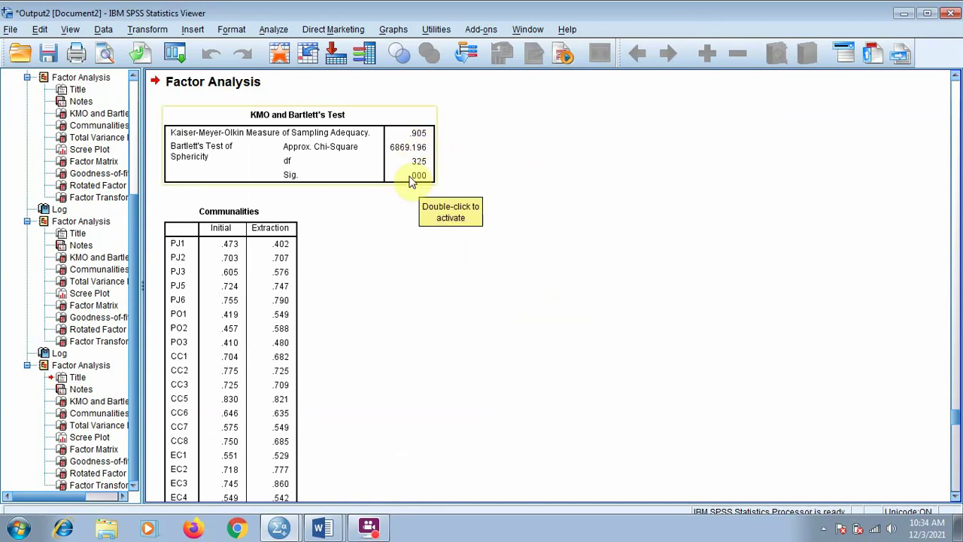
{"action": "scroll", "coordinate": [393, 209], "scroll_direction": "down", "scroll_amount": 20}
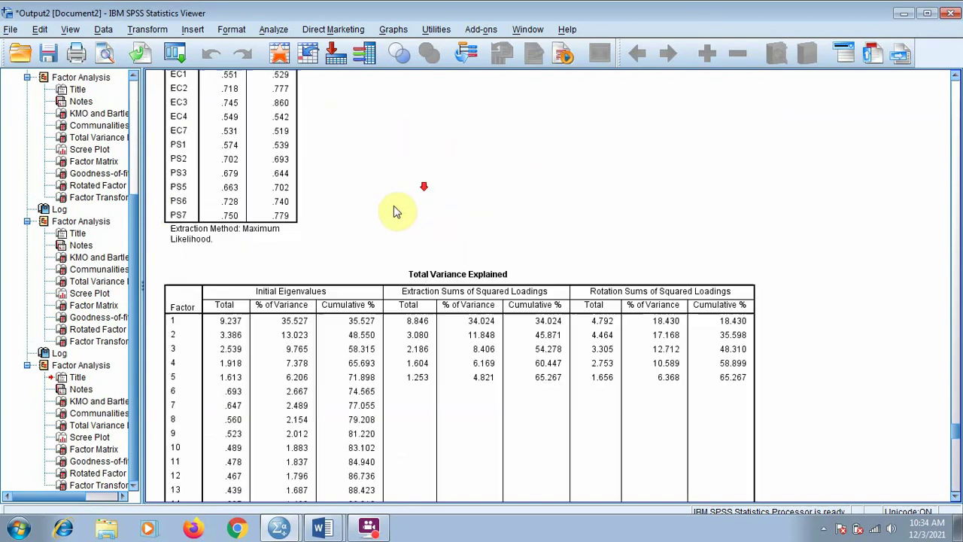
{"action": "scroll", "coordinate": [369, 282], "scroll_direction": "down", "scroll_amount": 15}
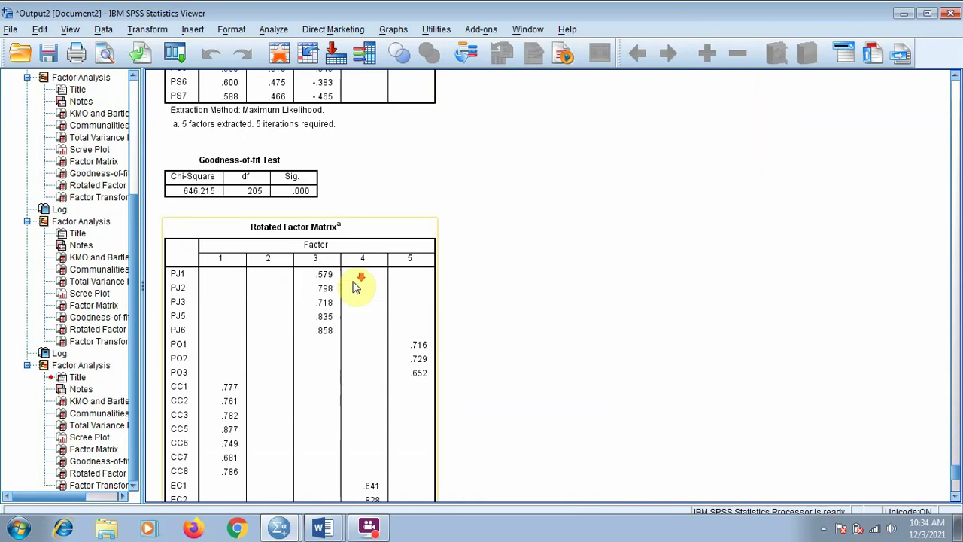
{"action": "scroll", "coordinate": [344, 275], "scroll_direction": "up", "scroll_amount": 5}
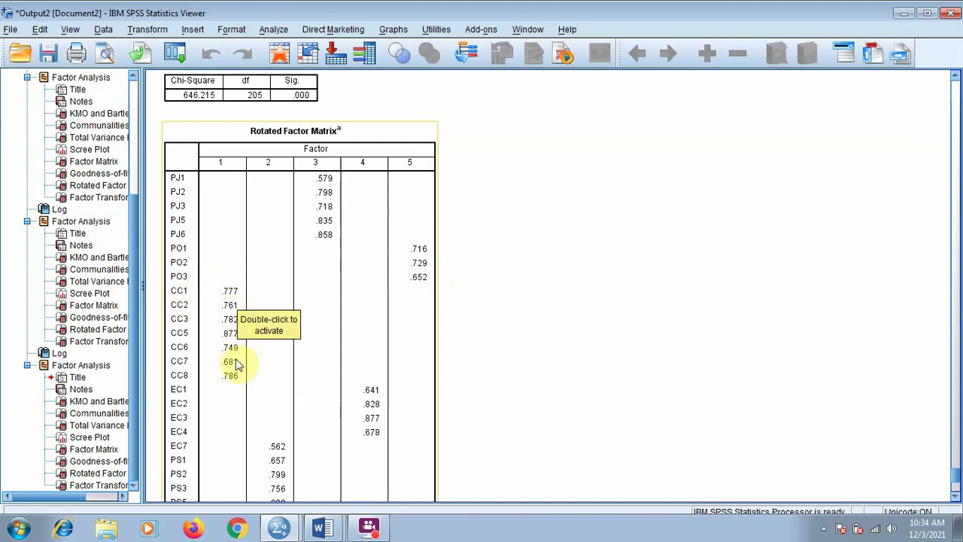
{"action": "scroll", "coordinate": [235, 349], "scroll_direction": "down", "scroll_amount": 2}
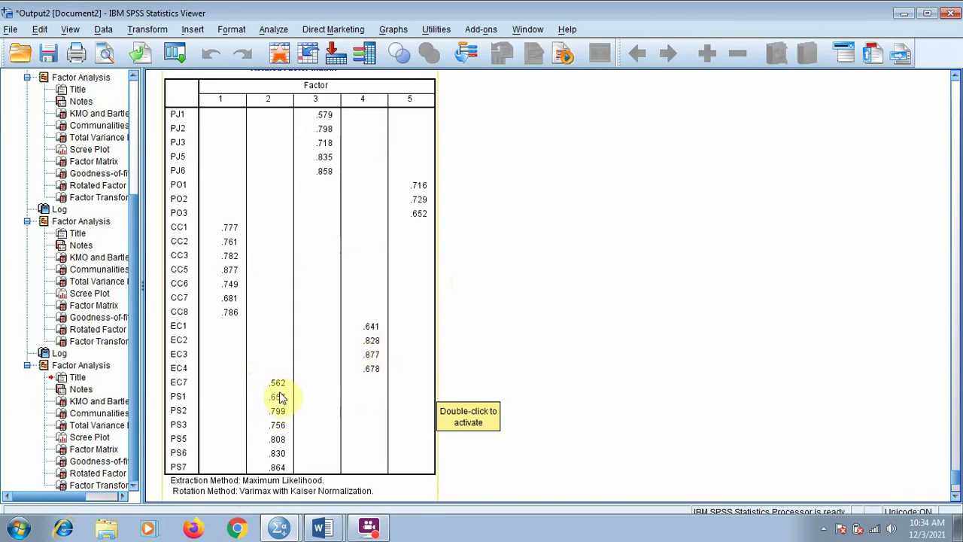
{"action": "scroll", "coordinate": [292, 397], "scroll_direction": "down", "scroll_amount": 3}
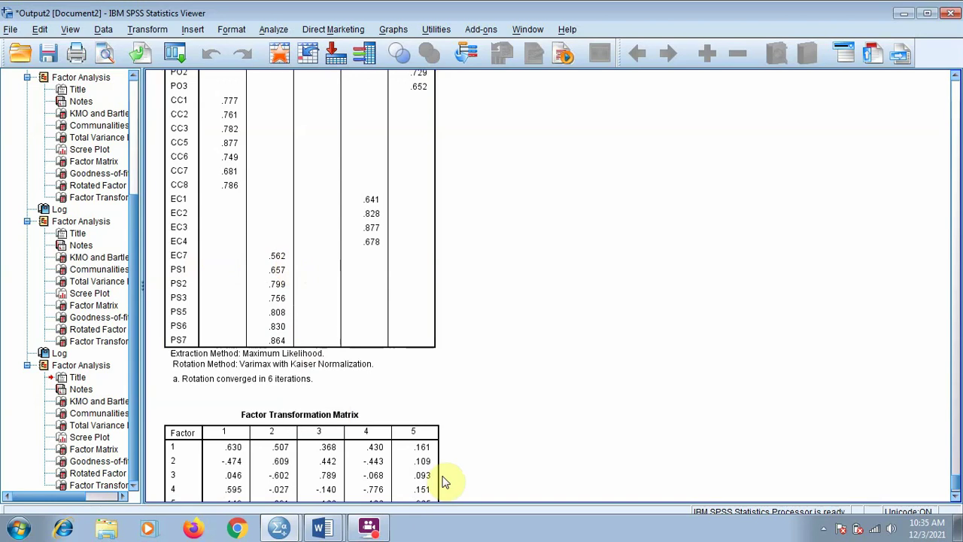
{"action": "left_click", "coordinate": [325, 529]}
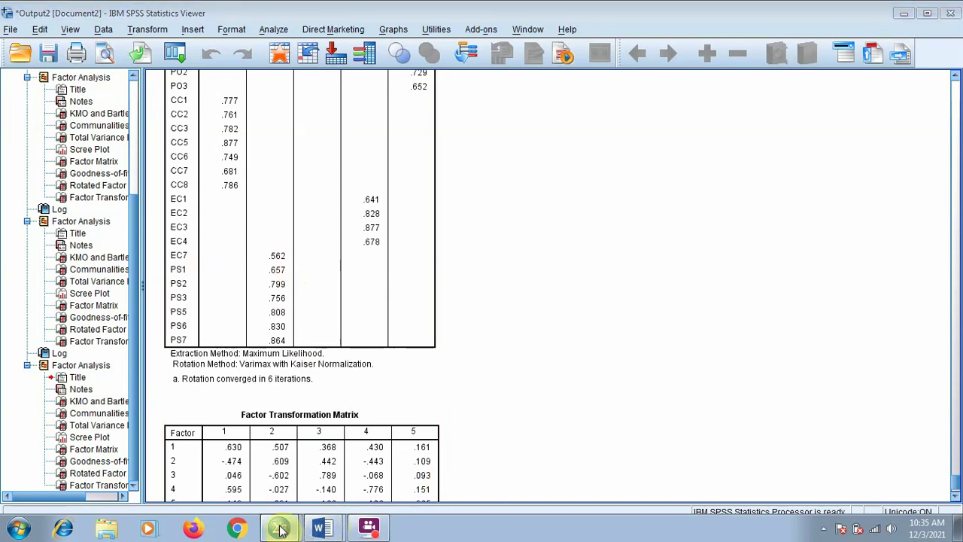
{"action": "key", "text": "alt+Tab"}
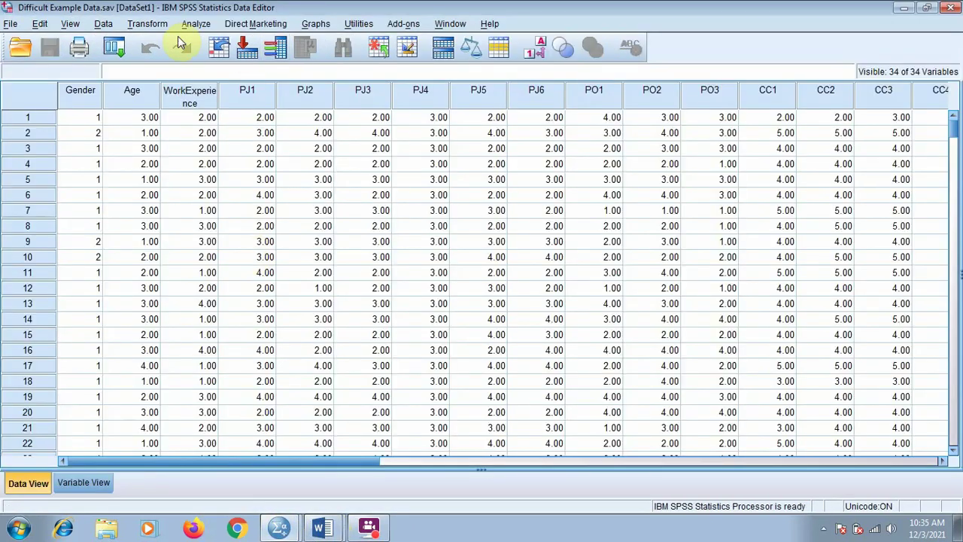
{"action": "left_click", "coordinate": [196, 24]}
{"action": "left_click", "coordinate": [323, 528]}
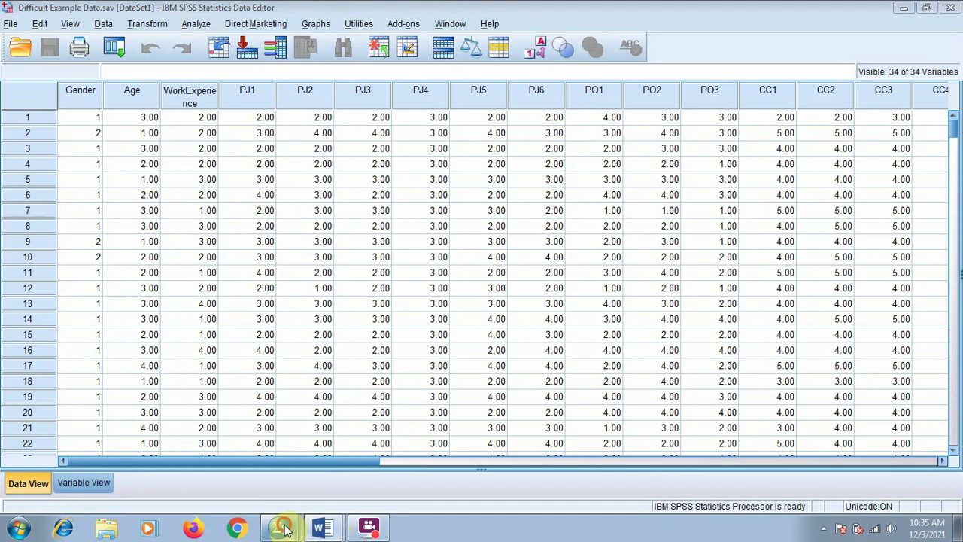
{"action": "key", "text": "alt+Tab"}
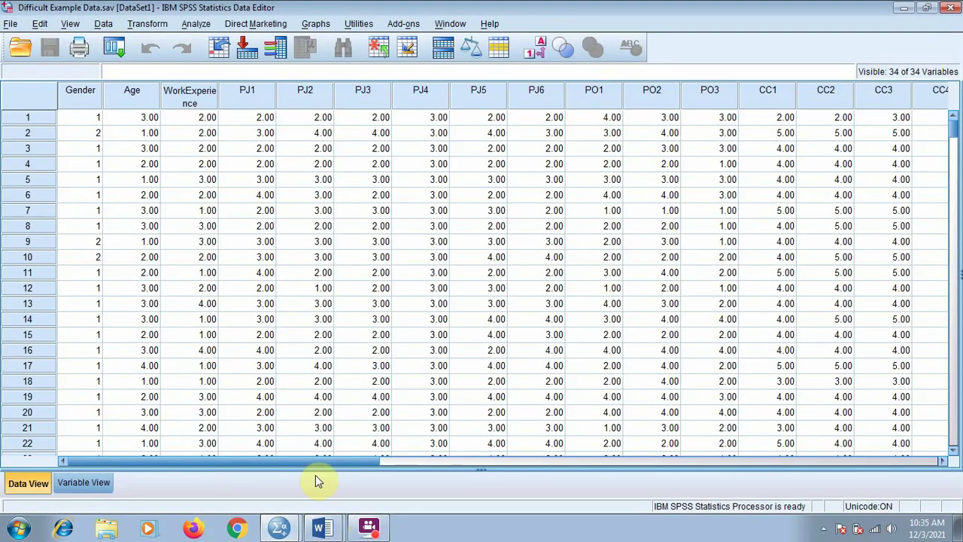
Remove item EC7 from the factor analysis variables and rerun the analysis from the Data Editor.
{"action": "left_click", "coordinate": [277, 526]}
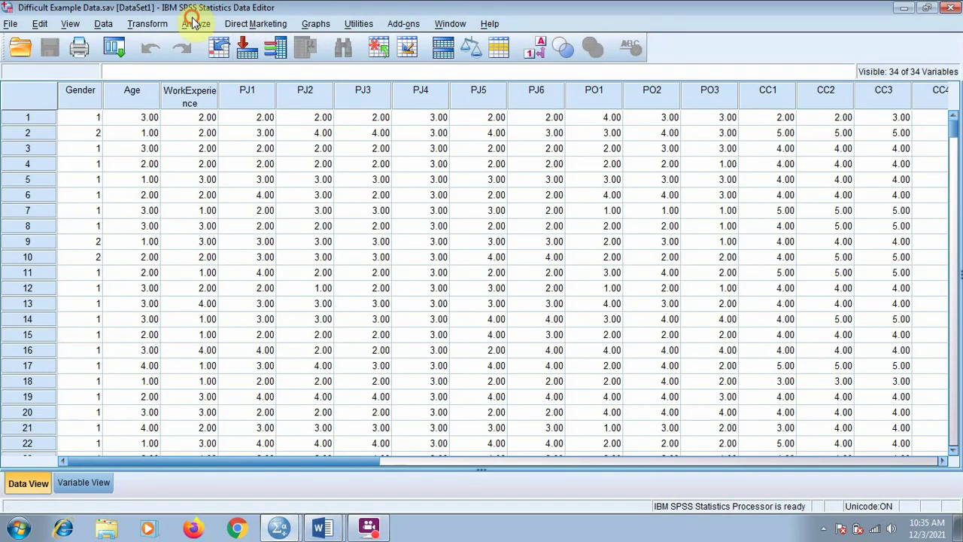
{"action": "left_click", "coordinate": [196, 24]}
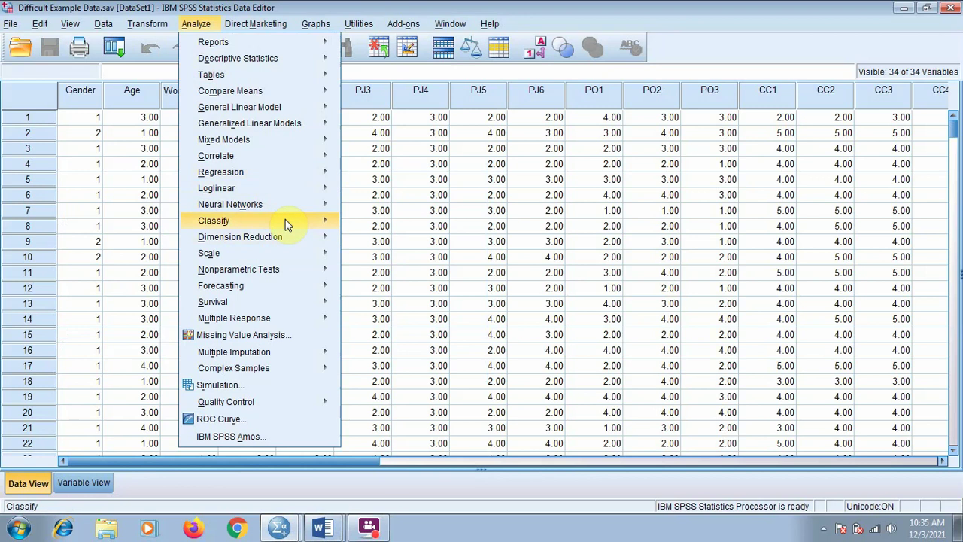
{"action": "mouse_move", "coordinate": [282, 236]}
{"action": "left_click", "coordinate": [379, 248]}
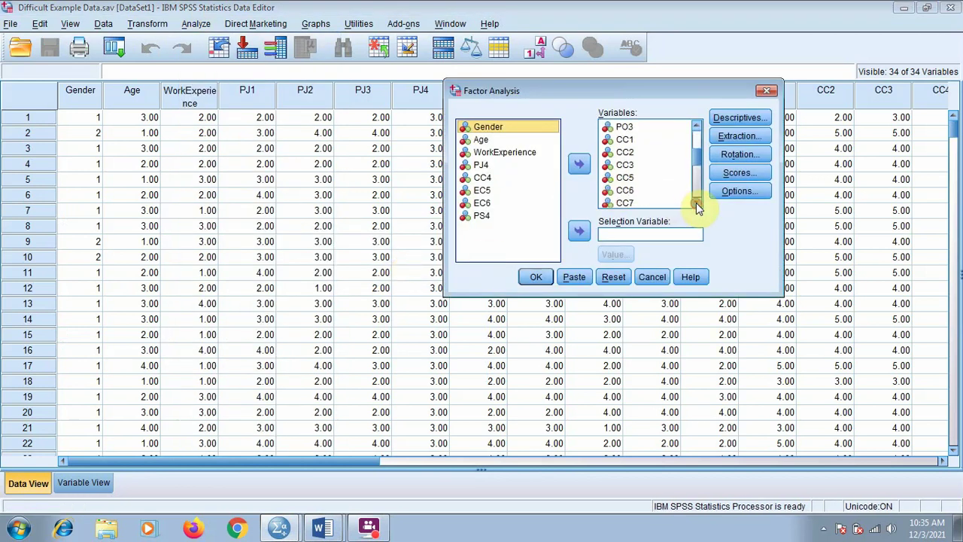
{"action": "scroll", "coordinate": [698, 204], "scroll_direction": "down", "scroll_amount": 5}
{"action": "left_click", "coordinate": [662, 191]}
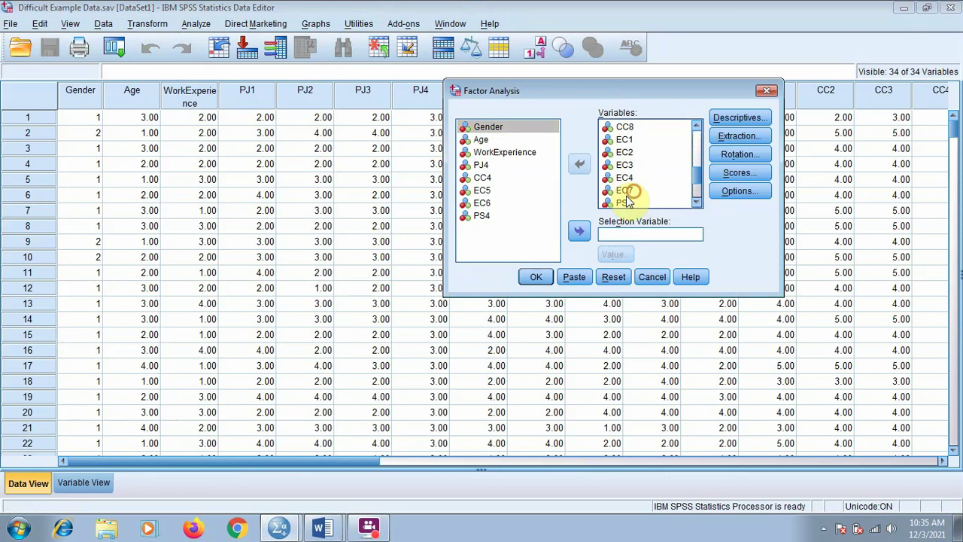
{"action": "left_click", "coordinate": [579, 167]}
{"action": "left_click", "coordinate": [536, 277]}
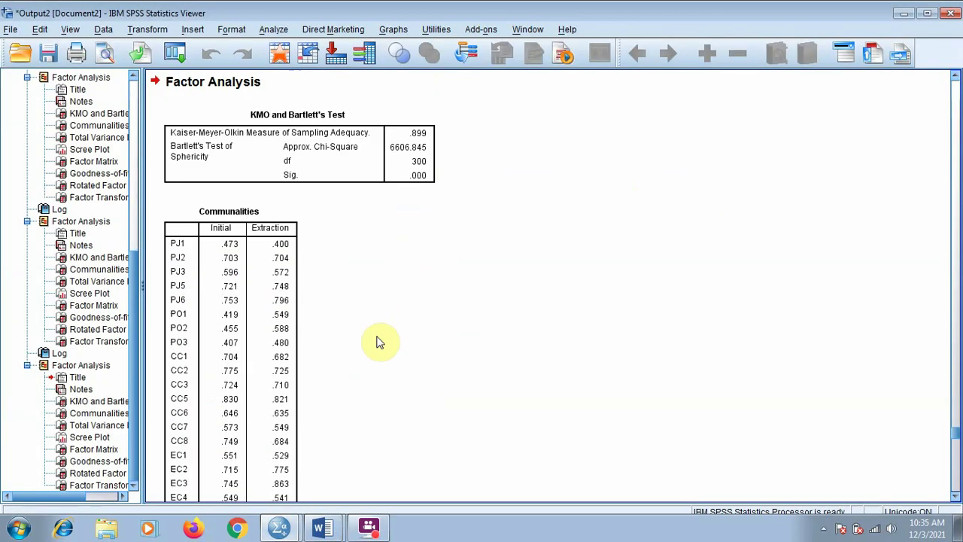
Examine the Rotated Factor Matrix of the run without EC7, checking that each item group loads on its own factor.
{"action": "scroll", "coordinate": [339, 330], "scroll_direction": "down", "scroll_amount": 15}
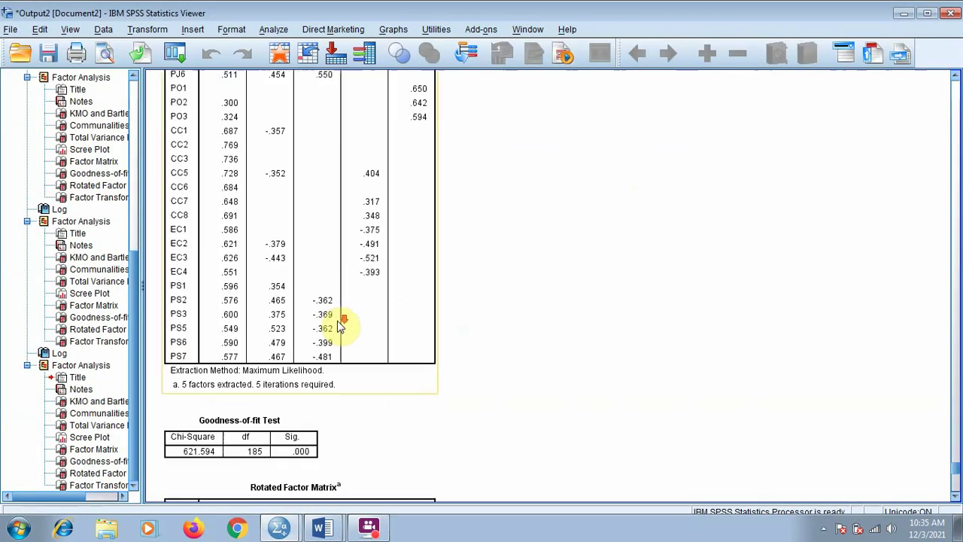
{"action": "scroll", "coordinate": [342, 325], "scroll_direction": "up", "scroll_amount": 5}
{"action": "scroll", "coordinate": [342, 325], "scroll_direction": "down", "scroll_amount": 5}
{"action": "scroll", "coordinate": [342, 325], "scroll_direction": "down", "scroll_amount": 5}
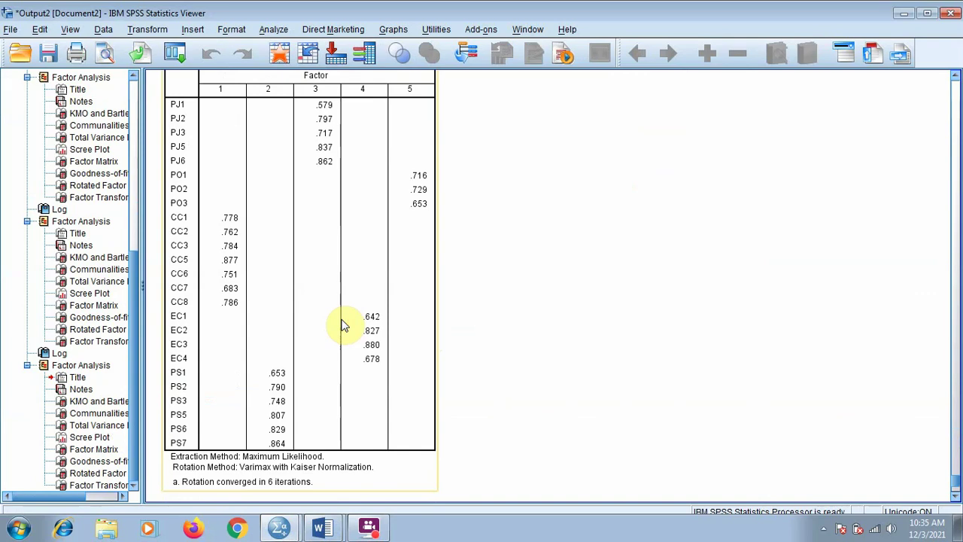
{"action": "scroll", "coordinate": [343, 325], "scroll_direction": "up", "scroll_amount": 3}
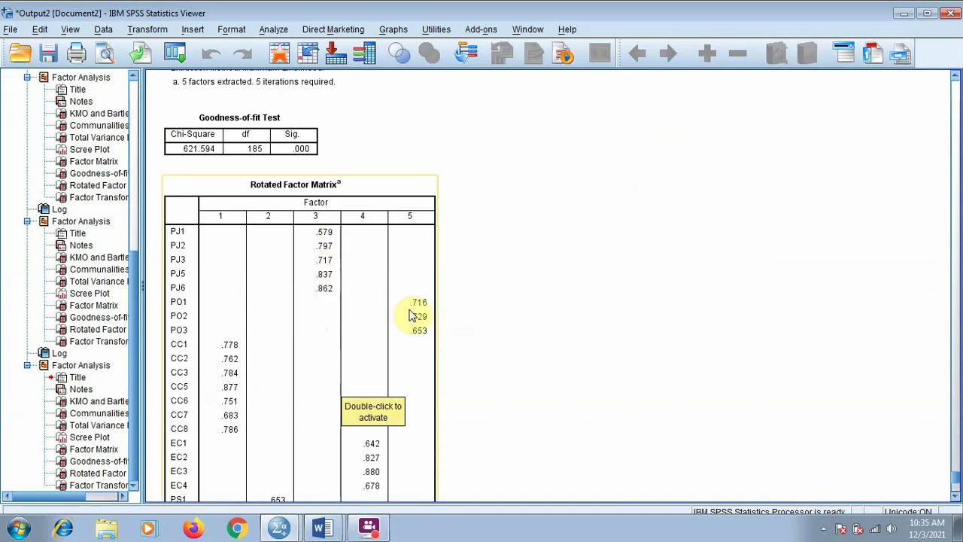
{"action": "scroll", "coordinate": [252, 371], "scroll_direction": "down", "scroll_amount": 3}
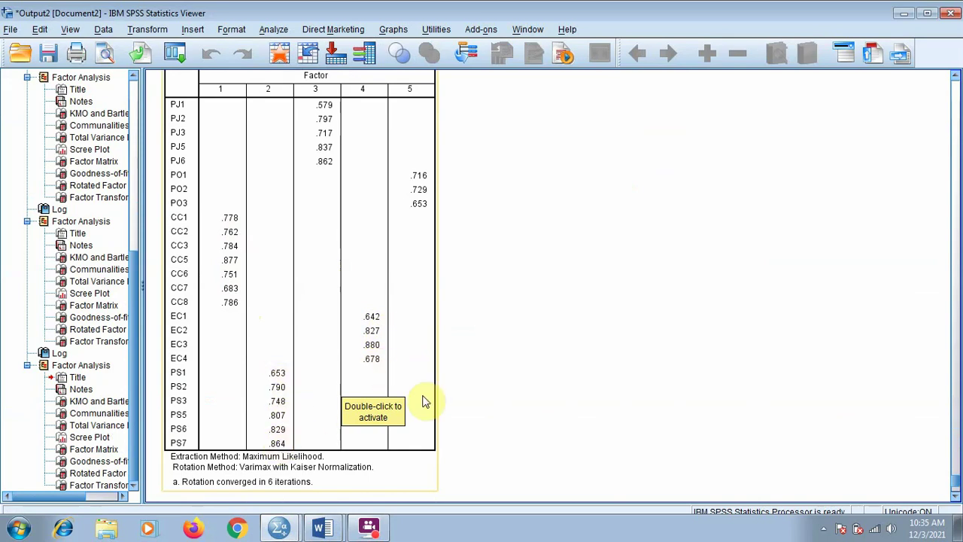
{"action": "scroll", "coordinate": [502, 395], "scroll_direction": "down", "scroll_amount": 4}
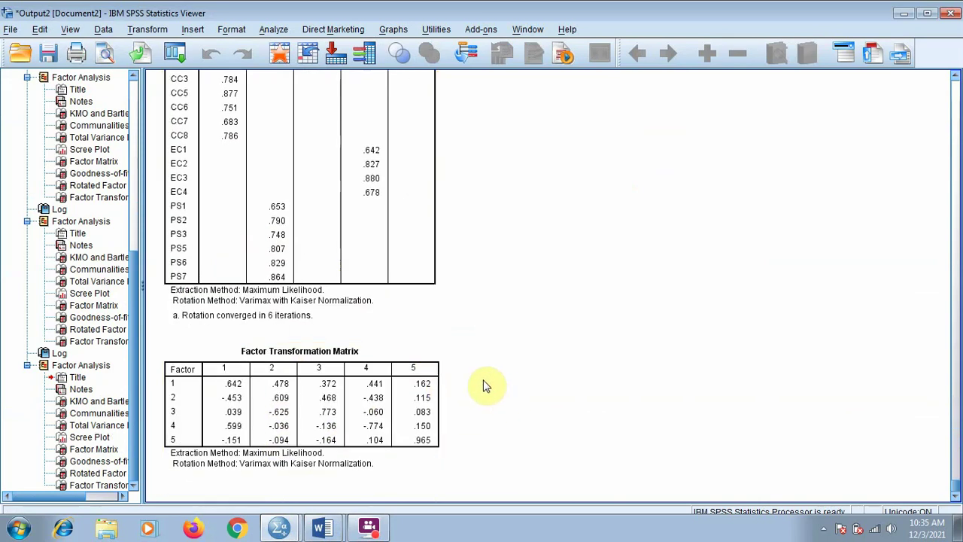
Examine the output of the run without EC7, covering the KMO and Bartlett's Test, Total Variance Explained and Rotated Factor Matrix.
{"action": "scroll", "coordinate": [486, 384], "scroll_direction": "up", "scroll_amount": 12}
{"action": "scroll", "coordinate": [475, 361], "scroll_direction": "up", "scroll_amount": 20}
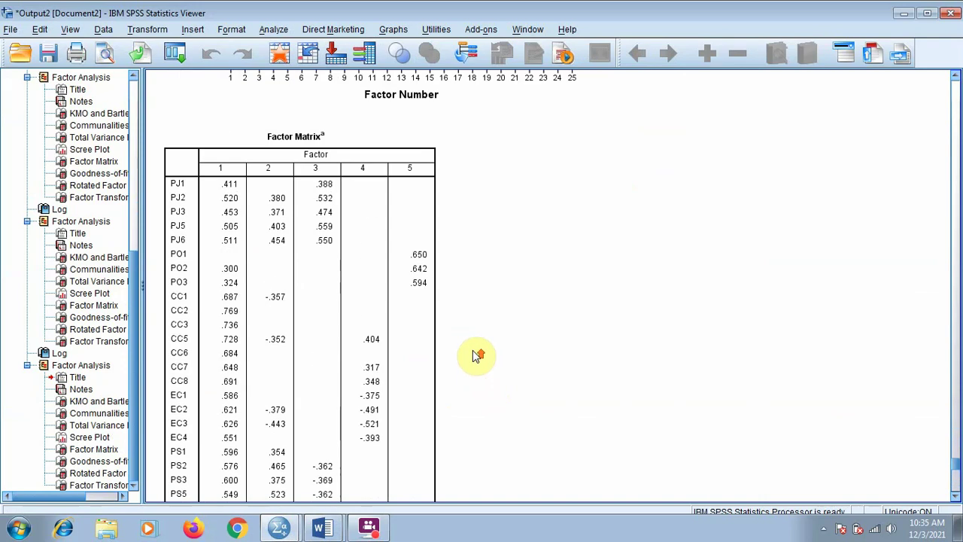
{"action": "scroll", "coordinate": [474, 348], "scroll_direction": "up", "scroll_amount": 9}
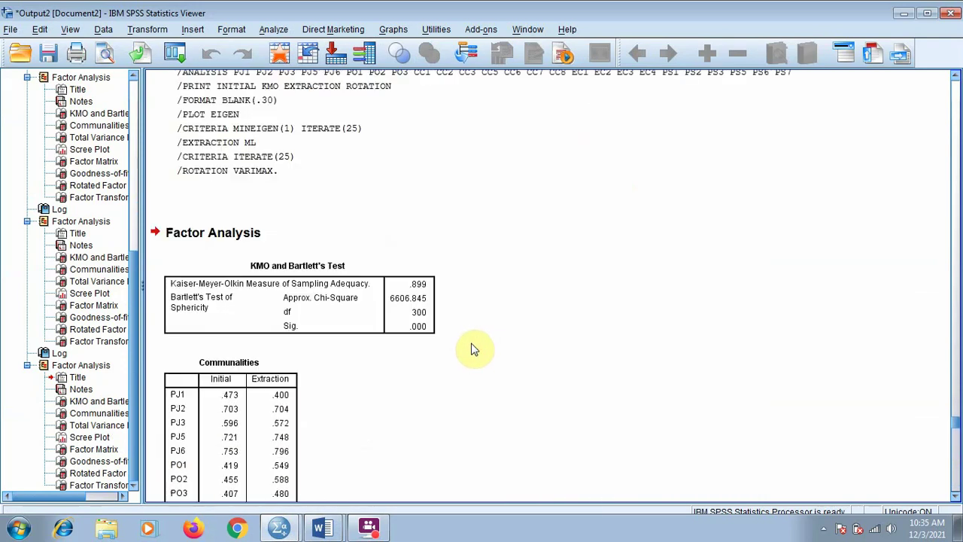
{"action": "scroll", "coordinate": [409, 325], "scroll_direction": "down", "scroll_amount": 20}
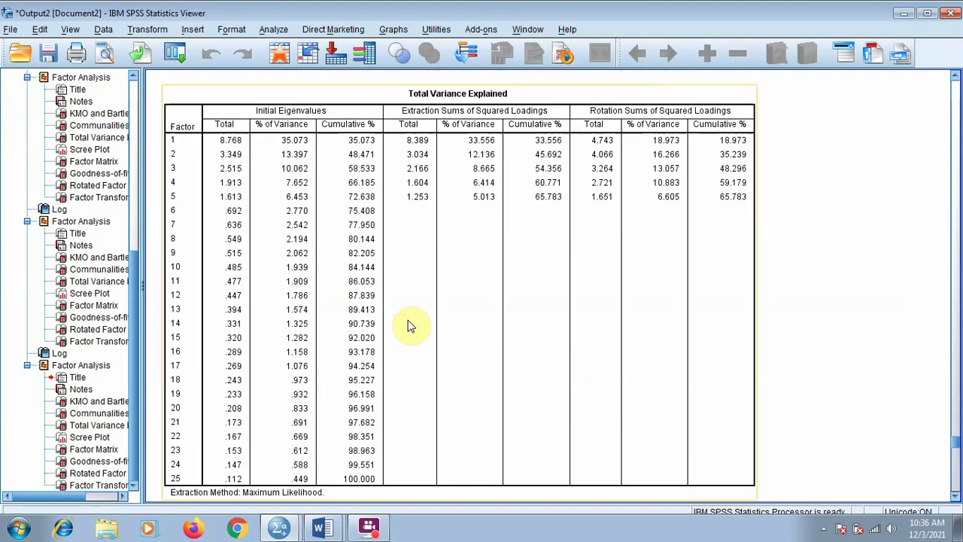
{"action": "scroll", "coordinate": [408, 322], "scroll_direction": "down", "scroll_amount": 20}
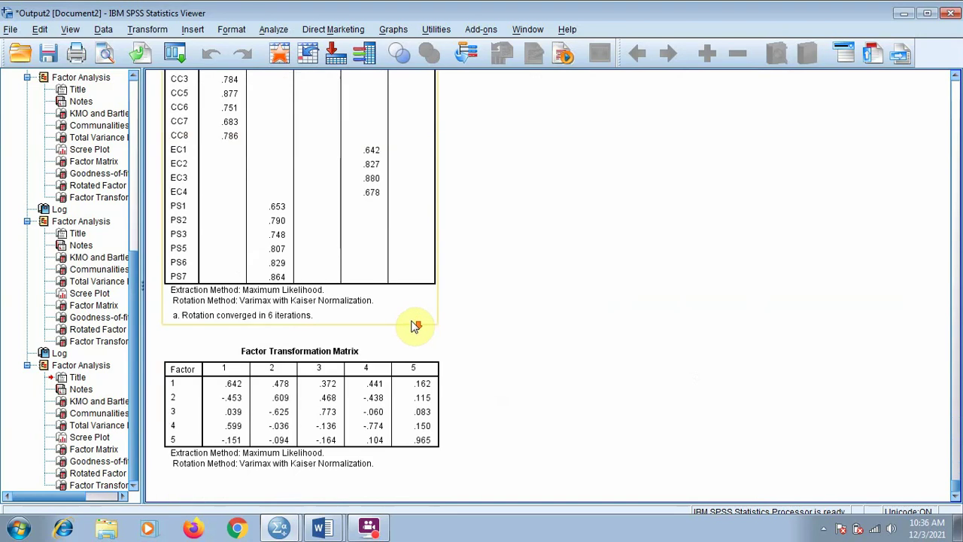
{"action": "scroll", "coordinate": [418, 320], "scroll_direction": "up", "scroll_amount": 4}
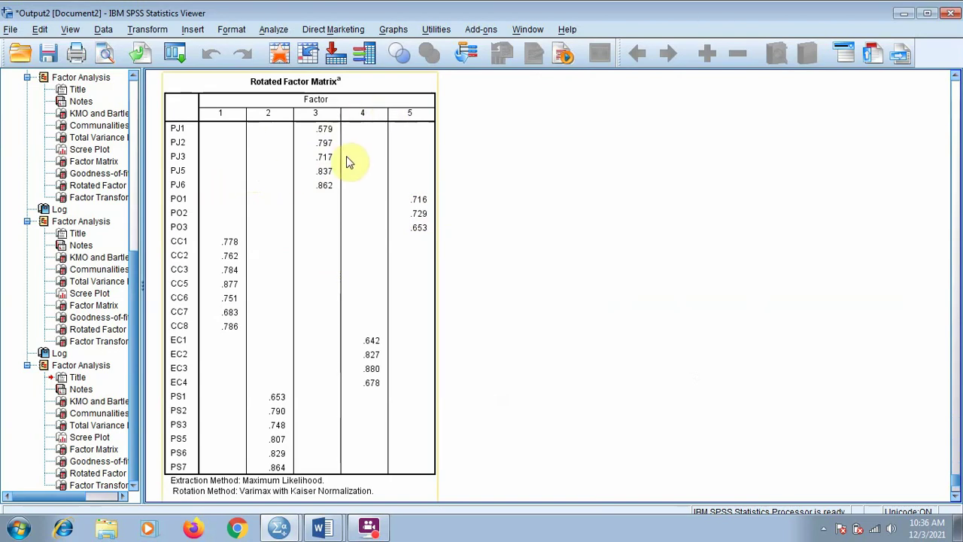
{"action": "scroll", "coordinate": [348, 158], "scroll_direction": "up", "scroll_amount": 20}
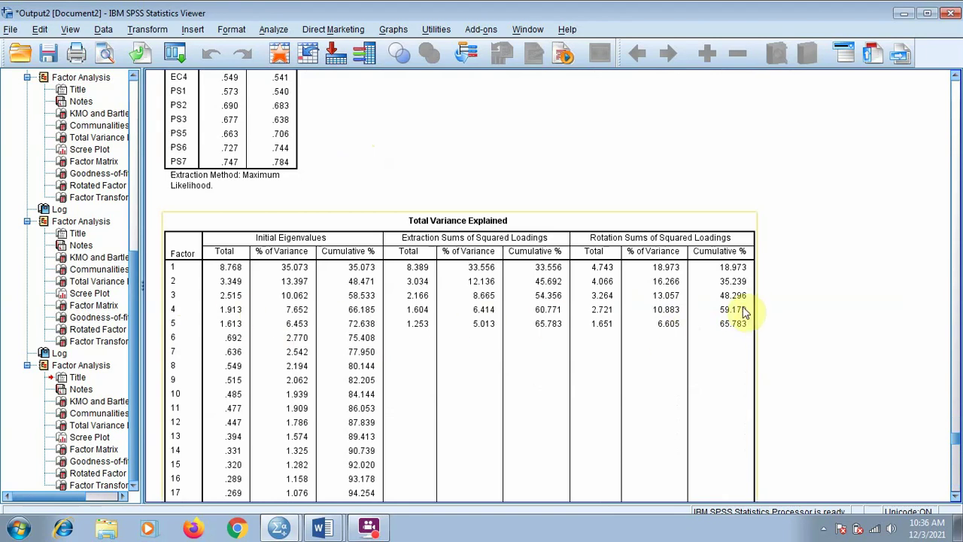
{"action": "scroll", "coordinate": [434, 267], "scroll_direction": "down", "scroll_amount": 10}
Switch to the Word report and compare the variables of its Theoretical Model diagram with the factor analysis output in SPSS.
{"action": "left_click", "coordinate": [317, 529]}
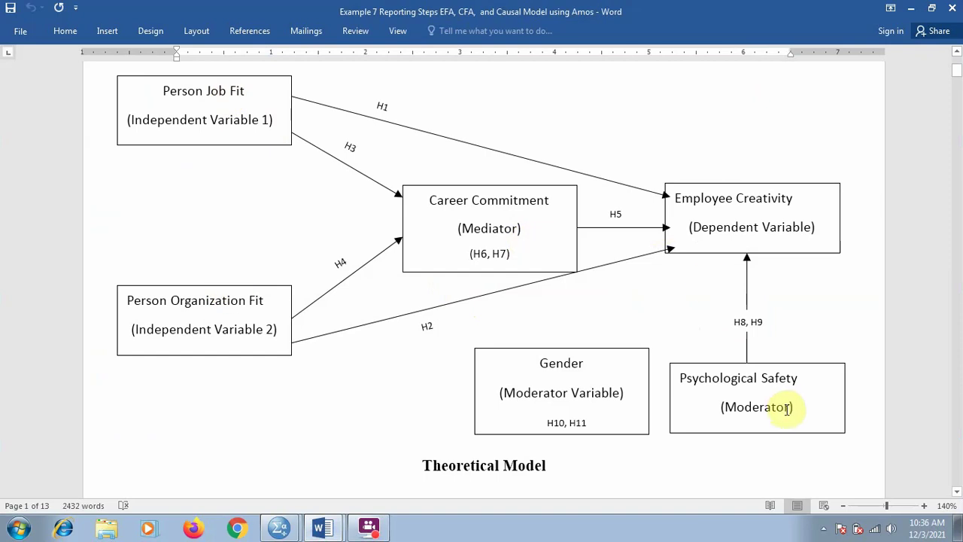
{"action": "left_click", "coordinate": [318, 530]}
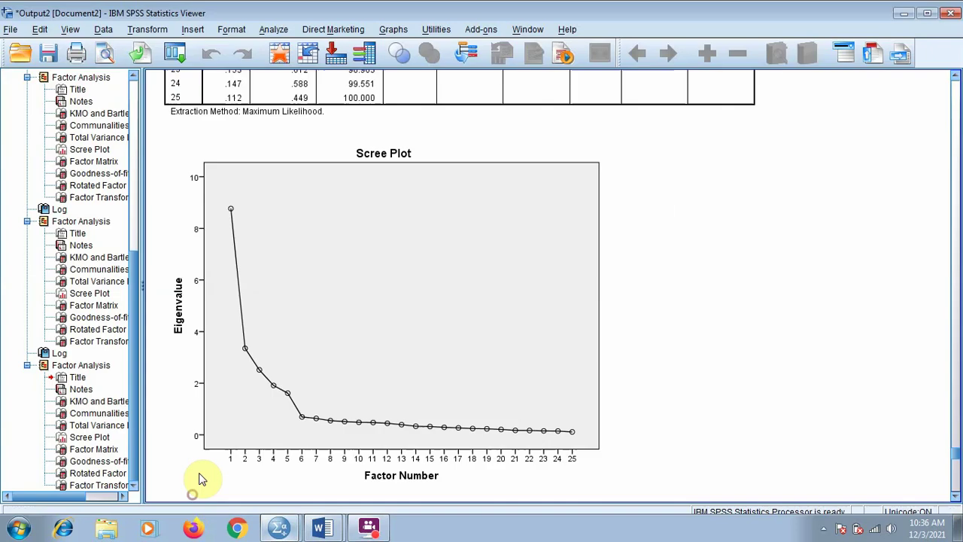
{"action": "scroll", "coordinate": [323, 276], "scroll_direction": "up", "scroll_amount": 3}
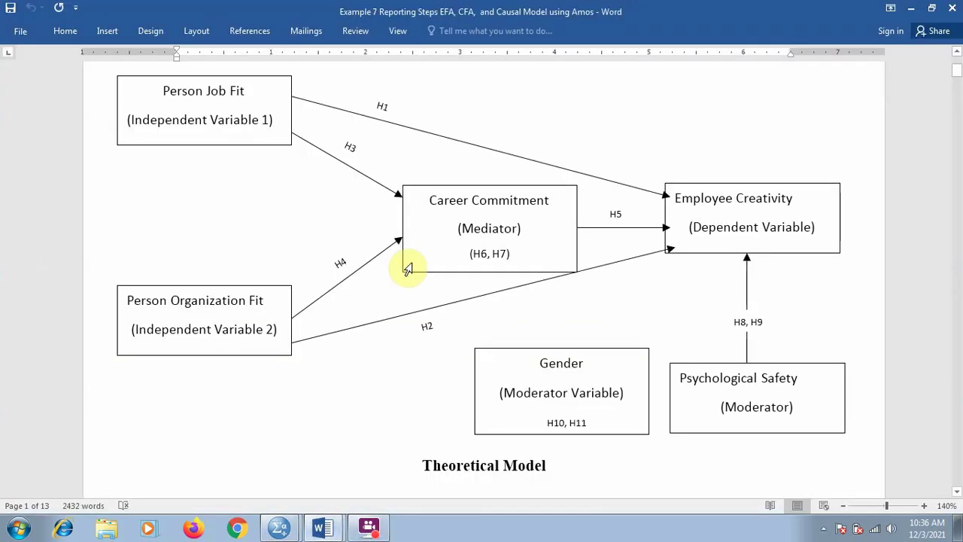
Read the report's Exploratory Factor Analysis section, covering the incrementally removed items and the KMO and Bartlett's Test table with its interpretation.
{"action": "scroll", "coordinate": [410, 269], "scroll_direction": "down", "scroll_amount": 10}
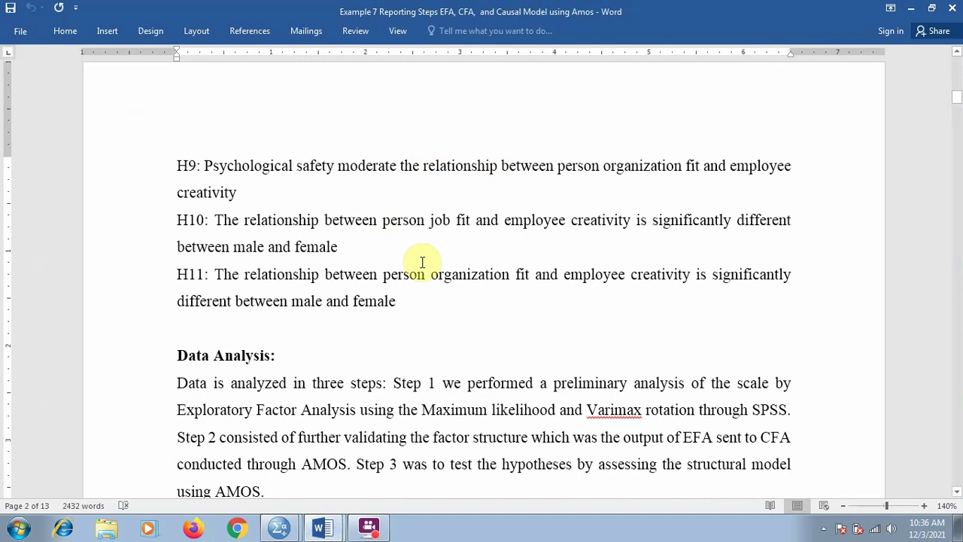
{"action": "scroll", "coordinate": [423, 262], "scroll_direction": "down", "scroll_amount": 5}
{"action": "scroll", "coordinate": [361, 279], "scroll_direction": "down", "scroll_amount": 1}
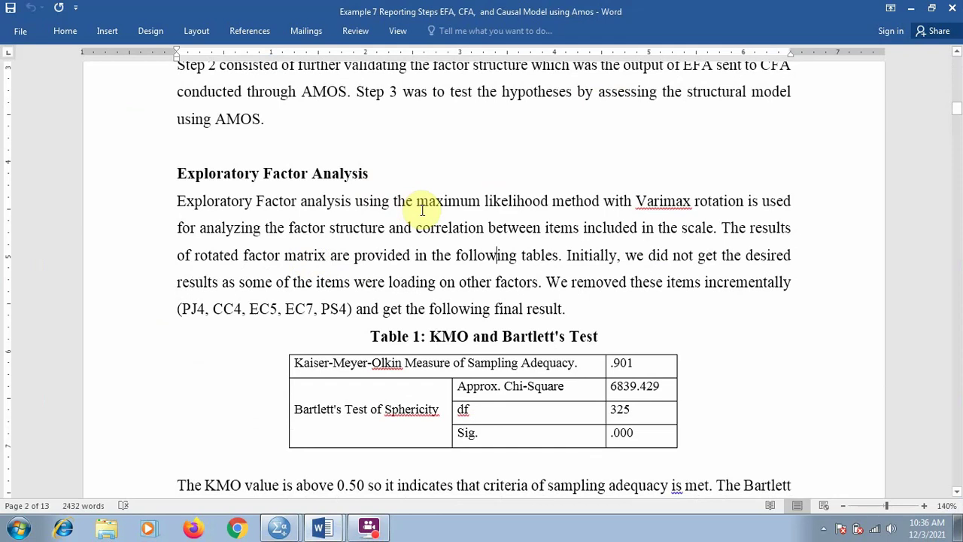
{"action": "scroll", "coordinate": [422, 209], "scroll_direction": "down", "scroll_amount": 3}
{"action": "scroll", "coordinate": [424, 213], "scroll_direction": "up", "scroll_amount": 2}
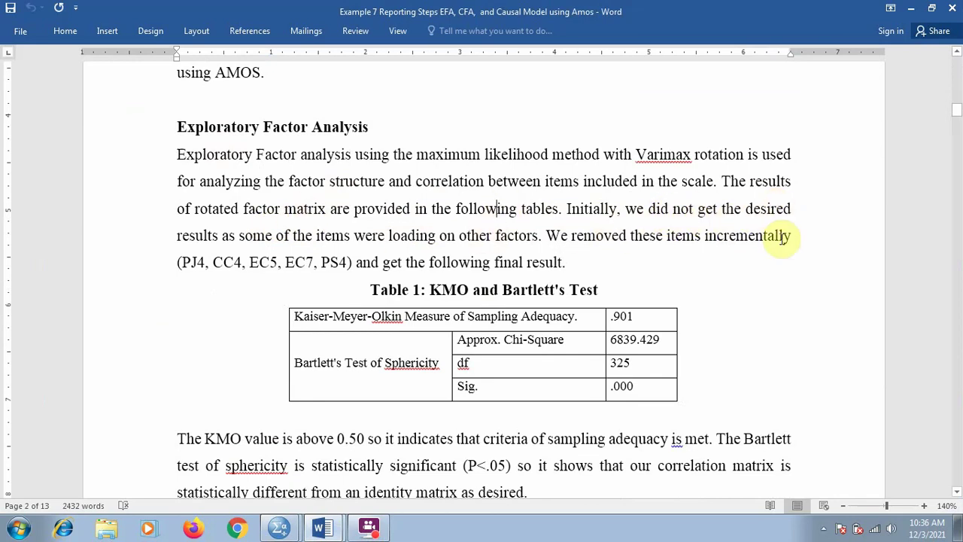
{"action": "left_click_drag", "start_coordinate": [546, 234], "coordinate": [608, 259]}
{"action": "left_click", "coordinate": [743, 281]}
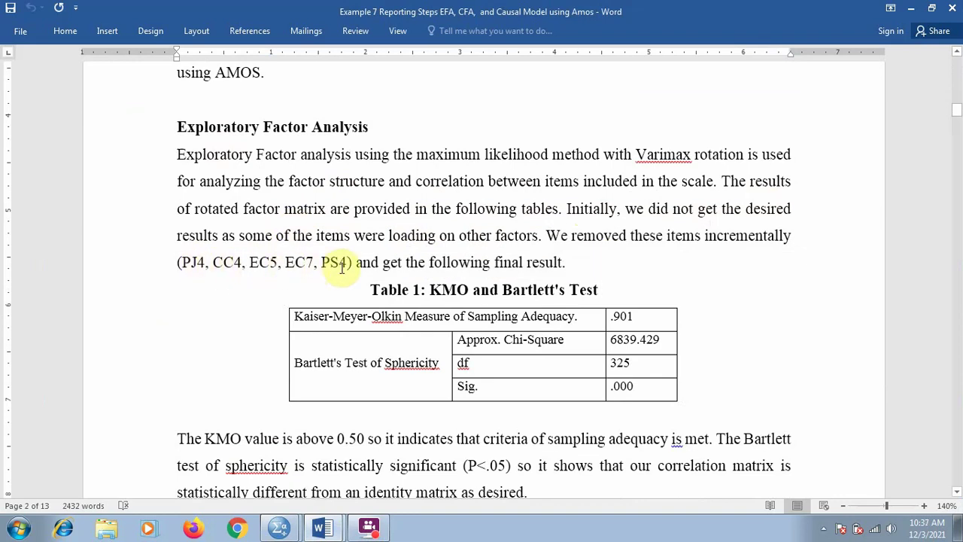
{"action": "scroll", "coordinate": [380, 301], "scroll_direction": "down", "scroll_amount": 3}
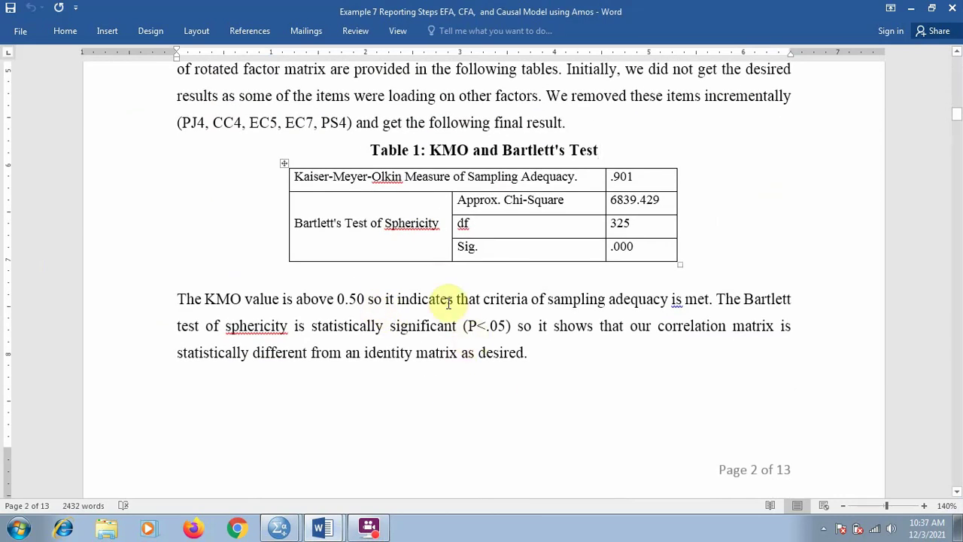
{"action": "scroll", "coordinate": [520, 256], "scroll_direction": "down", "scroll_amount": 1}
{"action": "scroll", "coordinate": [520, 256], "scroll_direction": "down", "scroll_amount": 1}
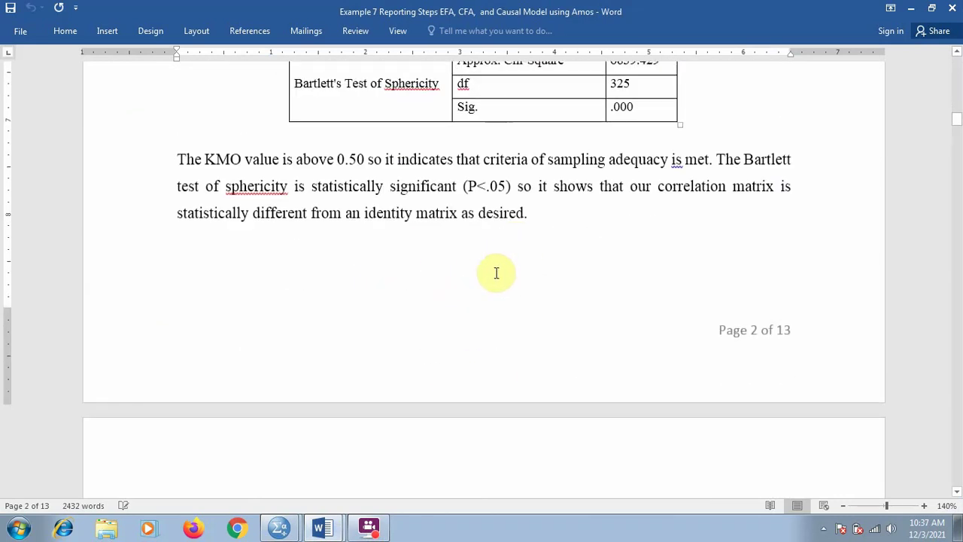
Review the report's Rotated Factor Matrix table and the paragraph interpreting its factors, cross-loadings and explained variance.
{"action": "scroll", "coordinate": [494, 273], "scroll_direction": "down", "scroll_amount": 6}
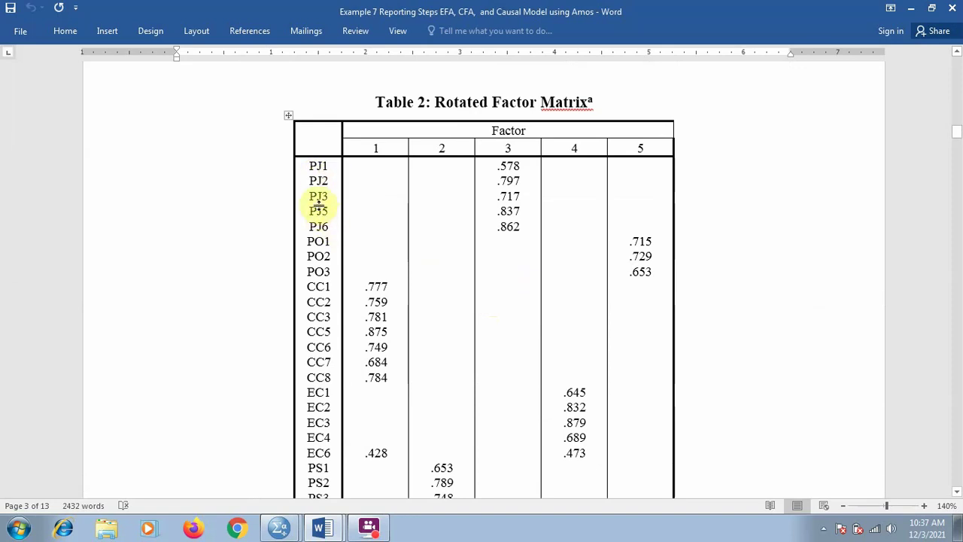
{"action": "scroll", "coordinate": [316, 256], "scroll_direction": "down", "scroll_amount": 1}
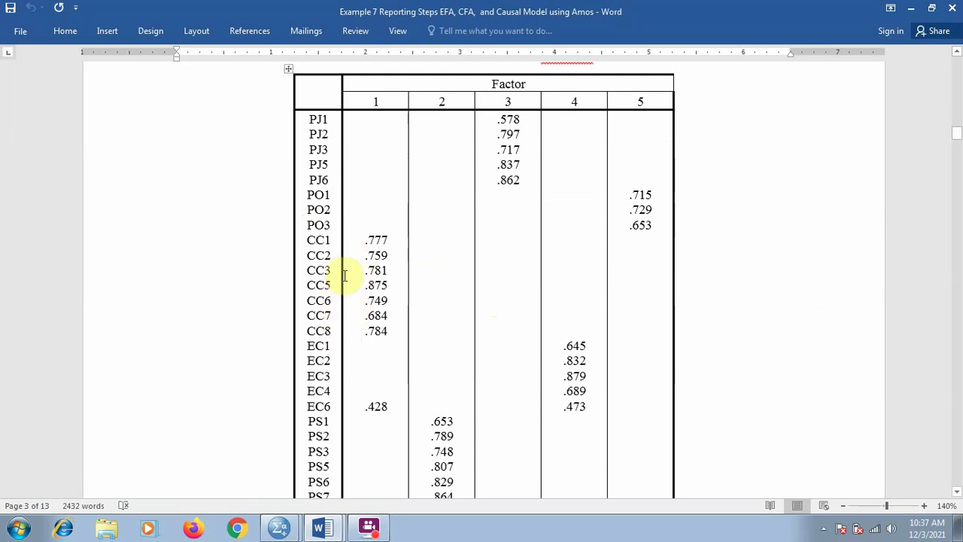
{"action": "scroll", "coordinate": [376, 324], "scroll_direction": "down", "scroll_amount": 3}
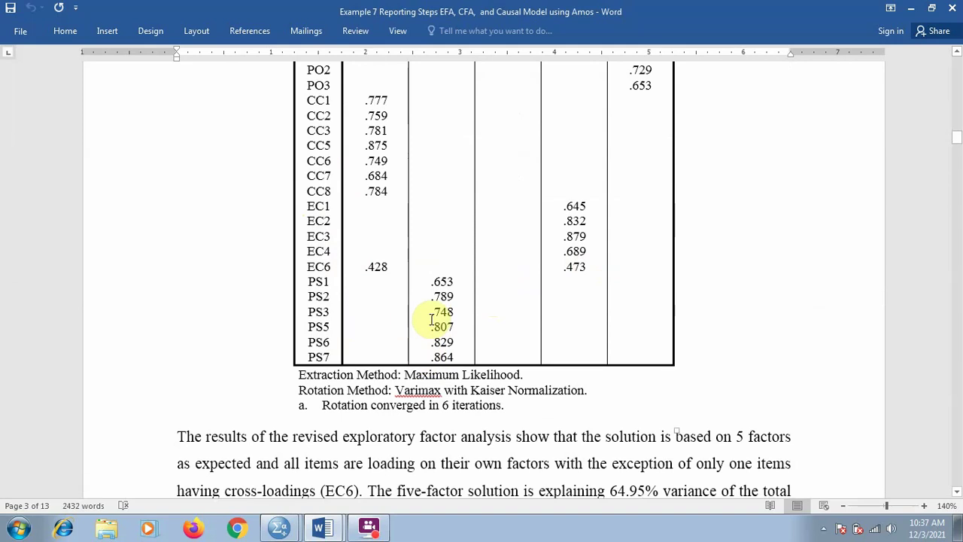
{"action": "scroll", "coordinate": [481, 316], "scroll_direction": "down", "scroll_amount": 4}
{"action": "scroll", "coordinate": [474, 292], "scroll_direction": "up", "scroll_amount": 9}
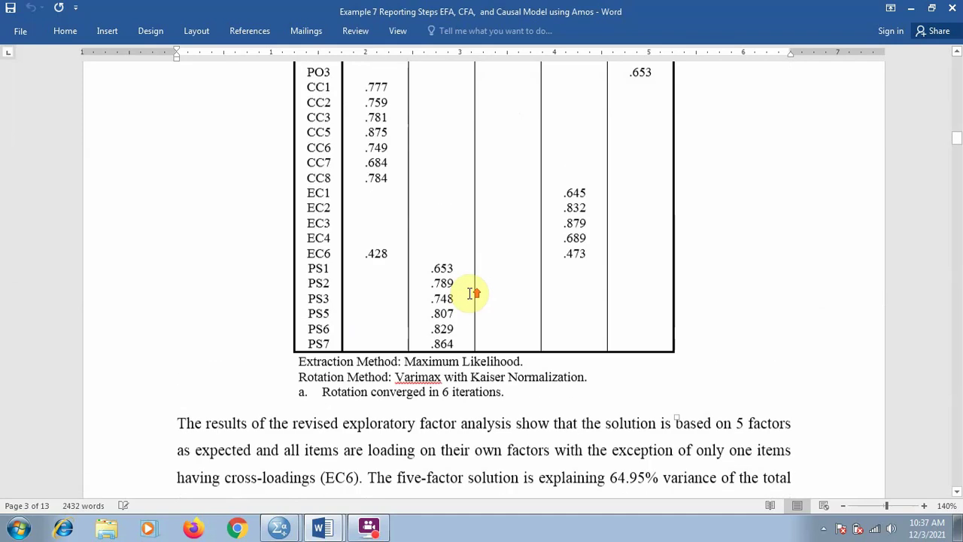
{"action": "scroll", "coordinate": [468, 289], "scroll_direction": "down", "scroll_amount": 14}
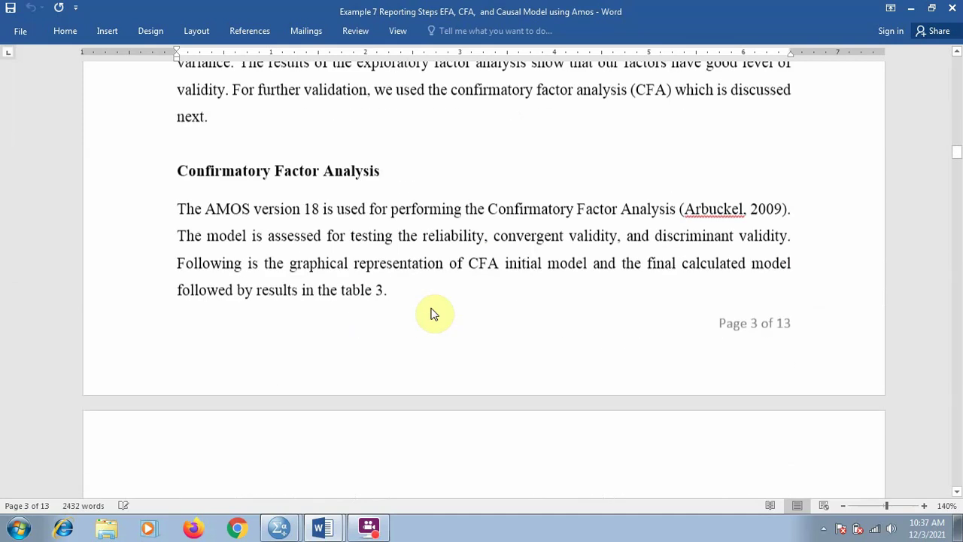
{"action": "scroll", "coordinate": [427, 309], "scroll_direction": "up", "scroll_amount": 4}
{"action": "scroll", "coordinate": [423, 293], "scroll_direction": "up", "scroll_amount": 1}
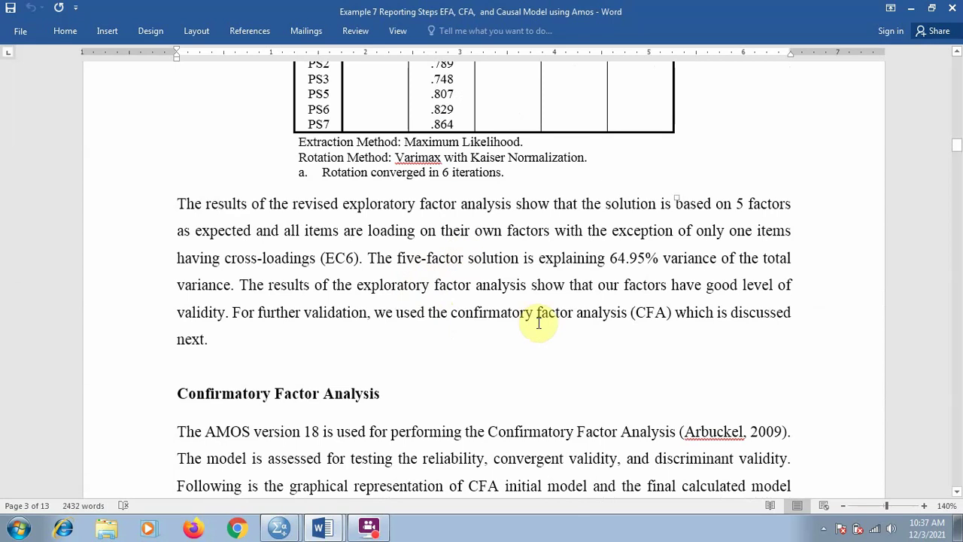
{"action": "left_click", "coordinate": [291, 531]}
{"action": "left_click", "coordinate": [393, 301]}
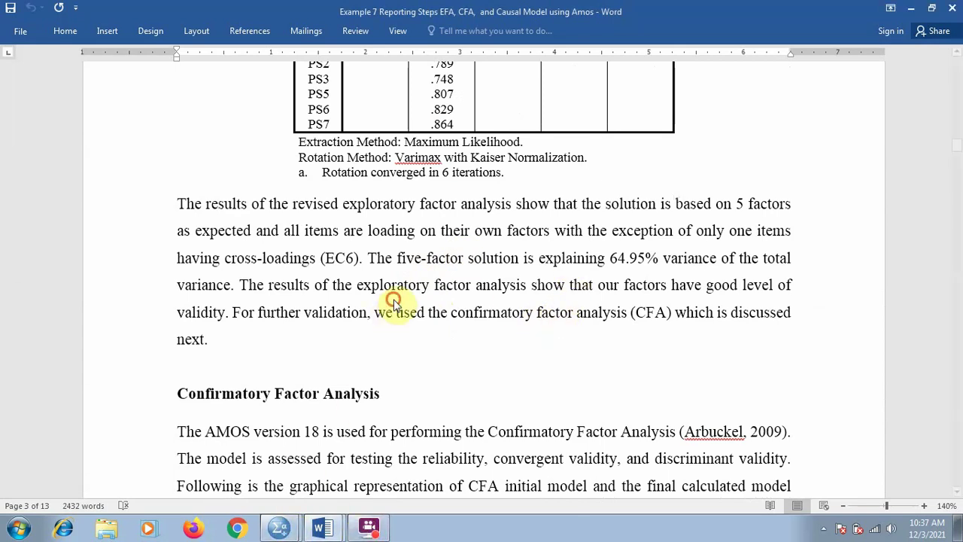